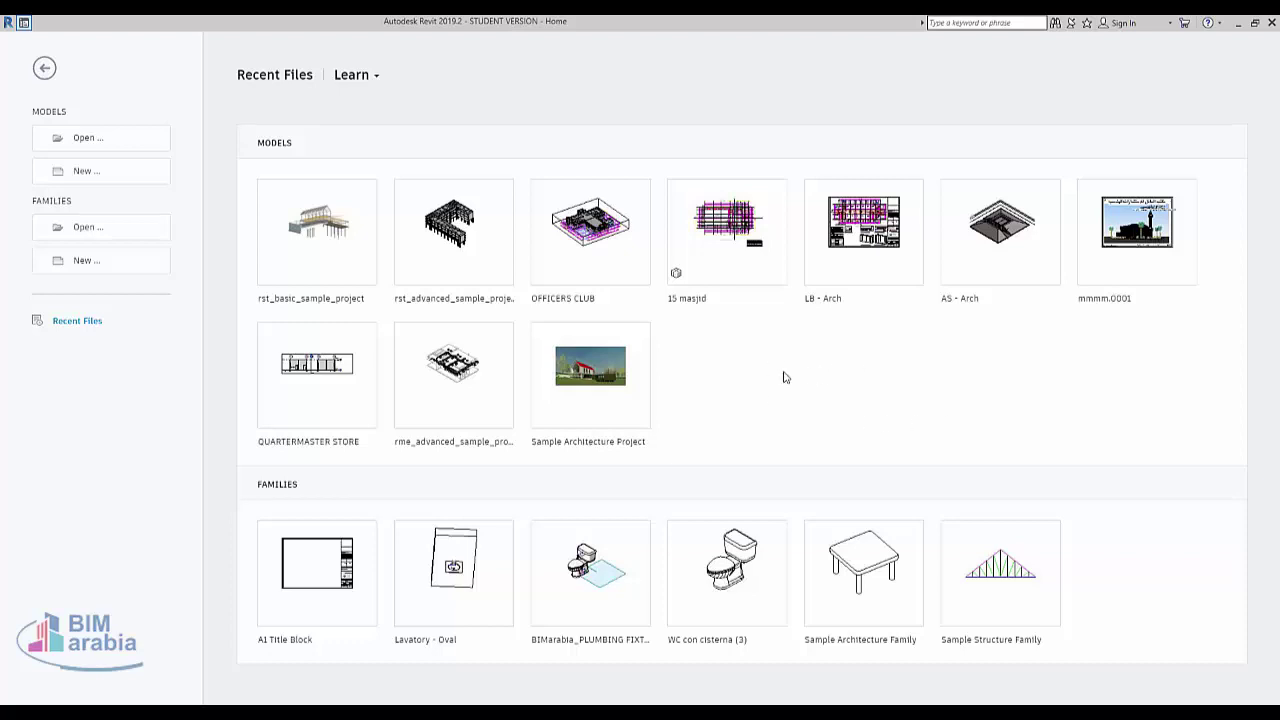
# Step: Create a new project, Project2, from the Construction Template
pyautogui.click(90, 172)
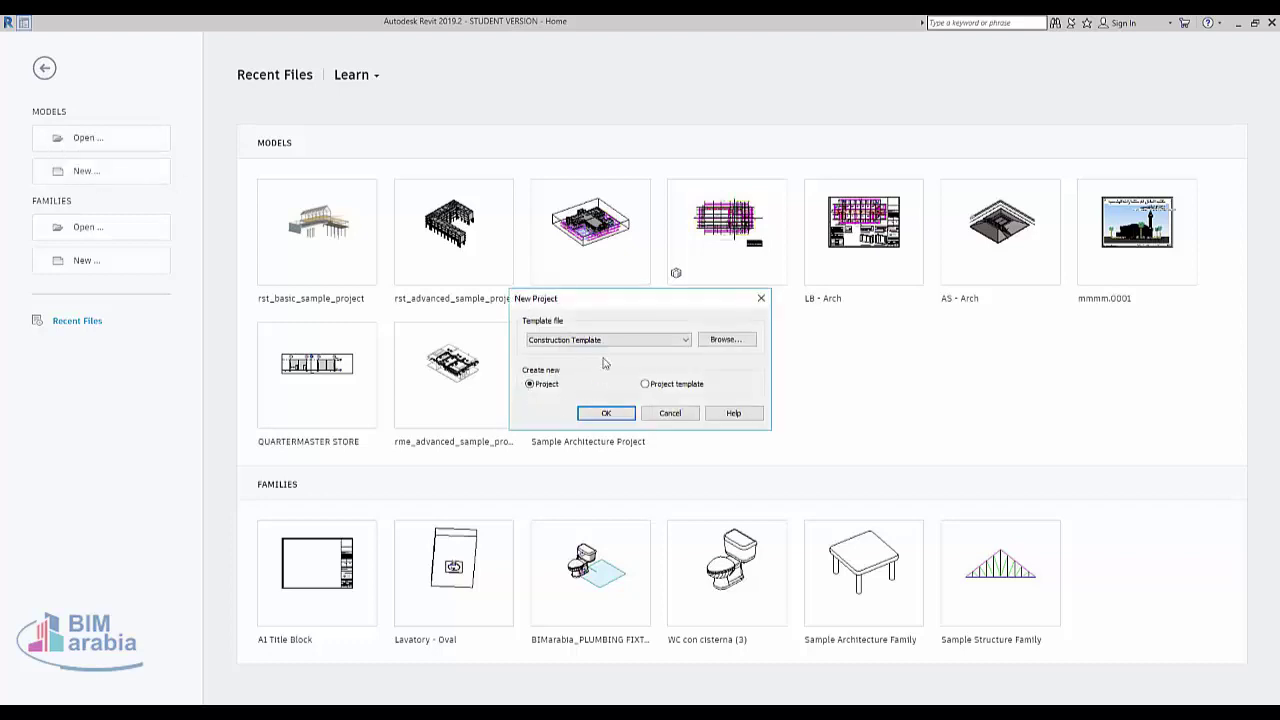
pyautogui.click(604, 340)
pyautogui.press('Escape')
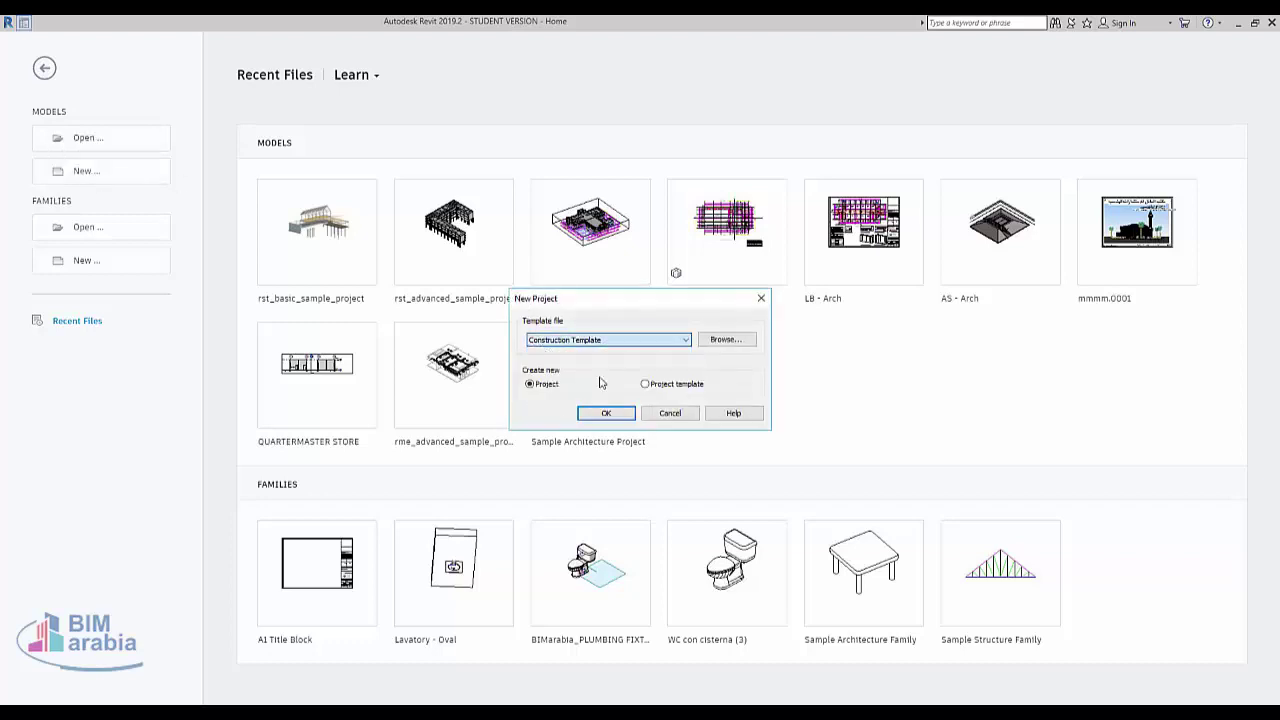
pyautogui.click(603, 414)
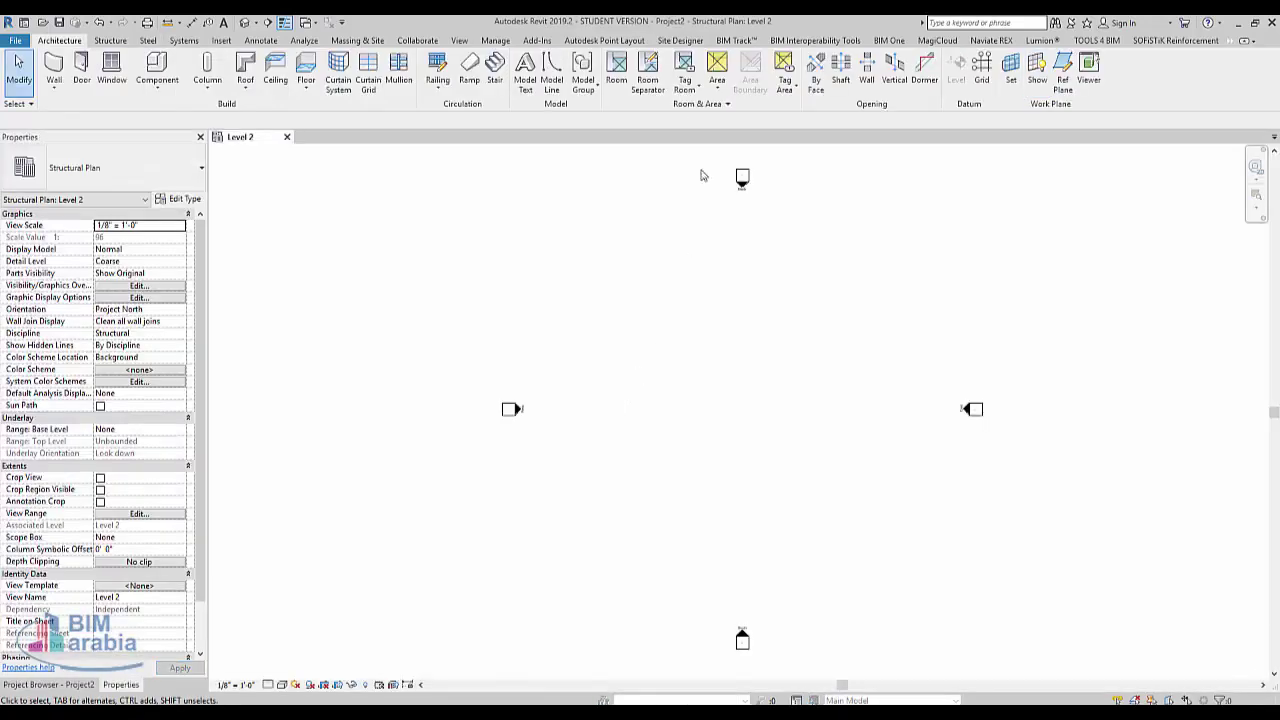
# Step: Draw the first vertical grid line on the Level 2 plan
pyautogui.click(981, 68)
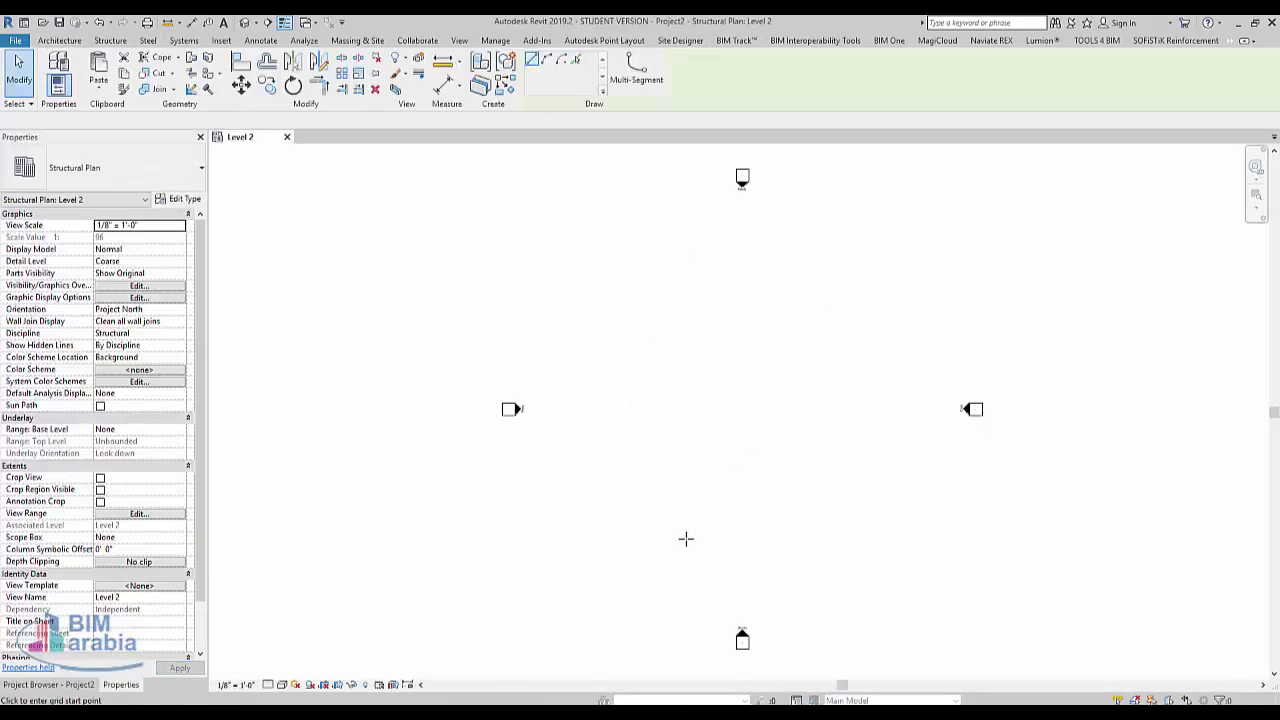
pyautogui.click(636, 567)
pyautogui.click(636, 271)
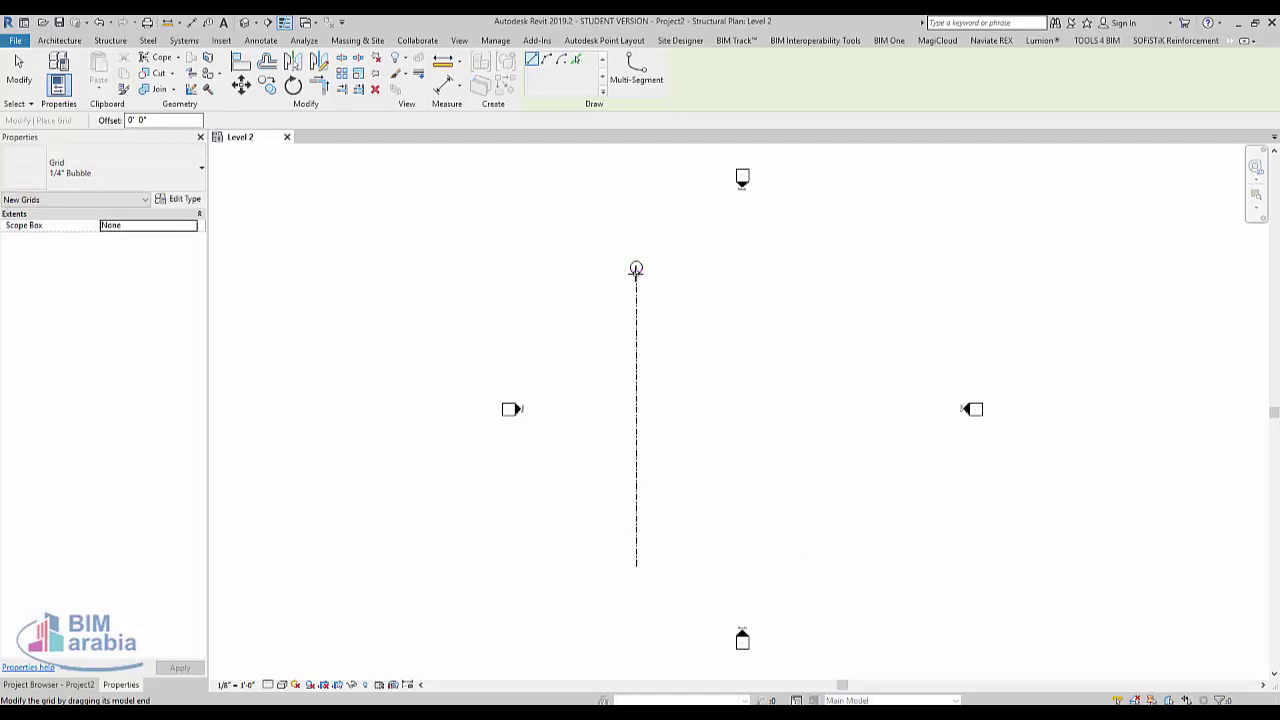
pyautogui.press('Escape')
pyautogui.press('Escape')
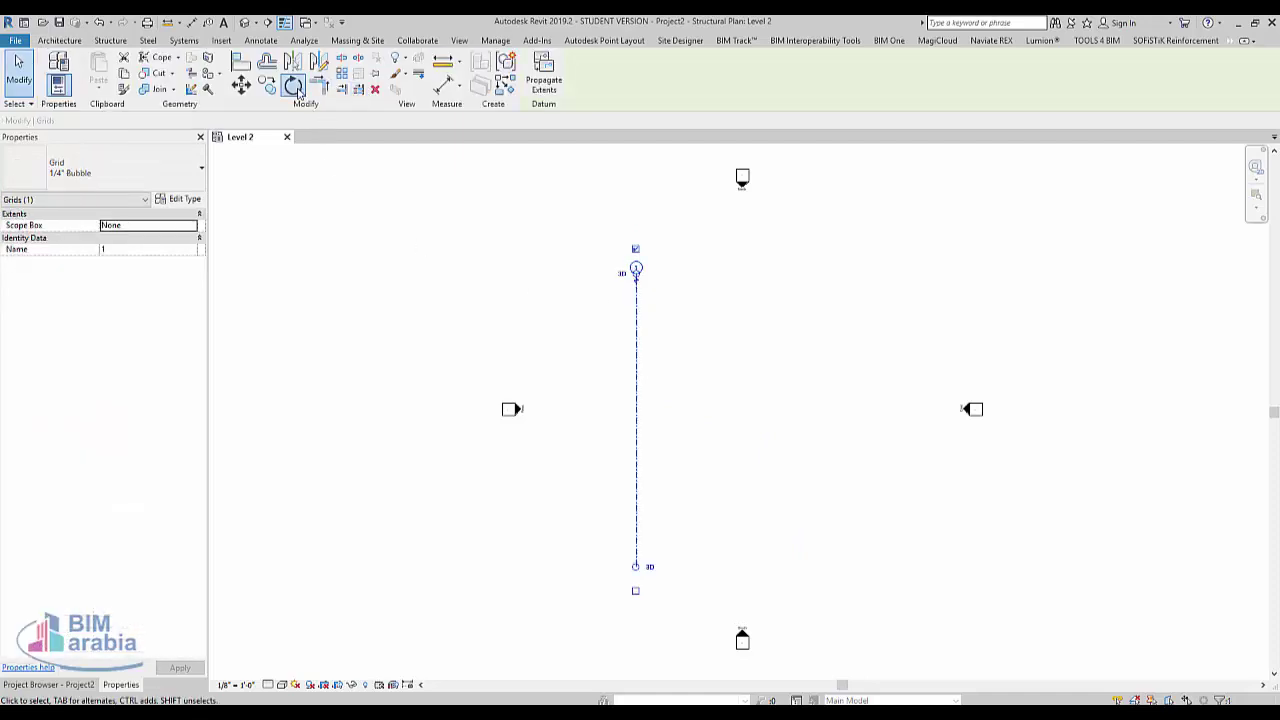
# Step: Array the grid line into 9 evenly spaced vertical grids
pyautogui.click(267, 85)
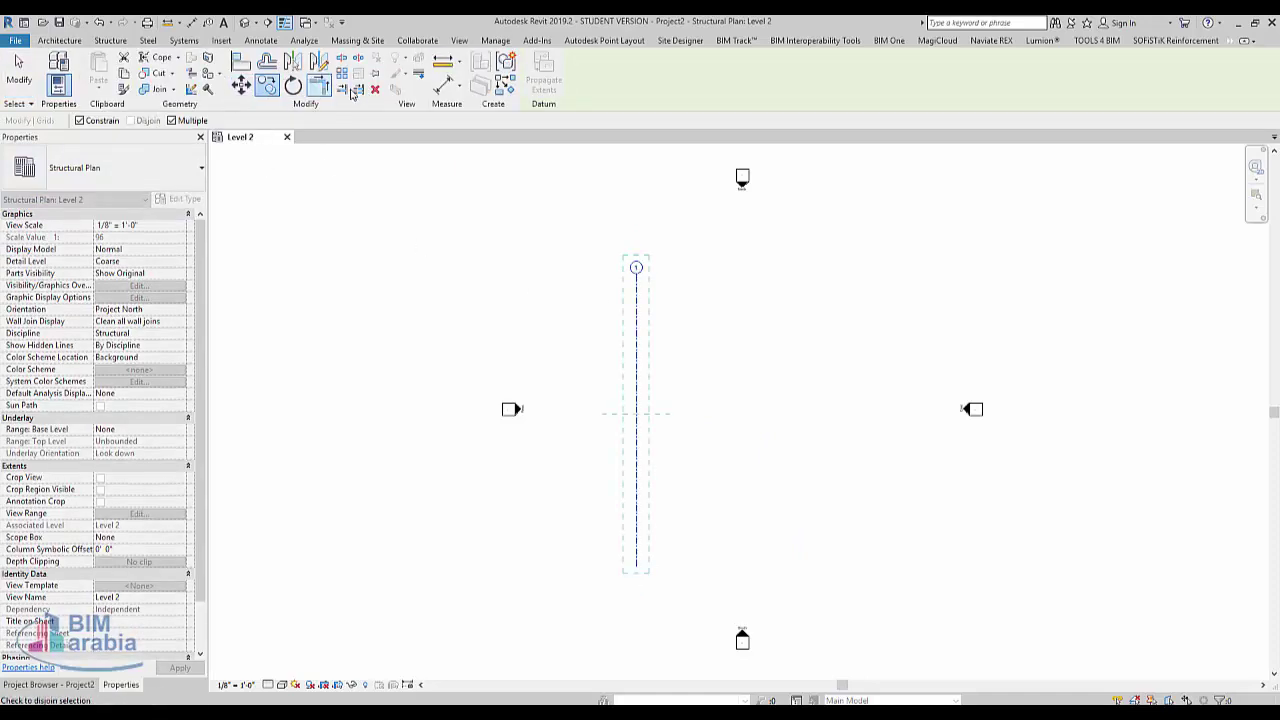
pyautogui.click(341, 74)
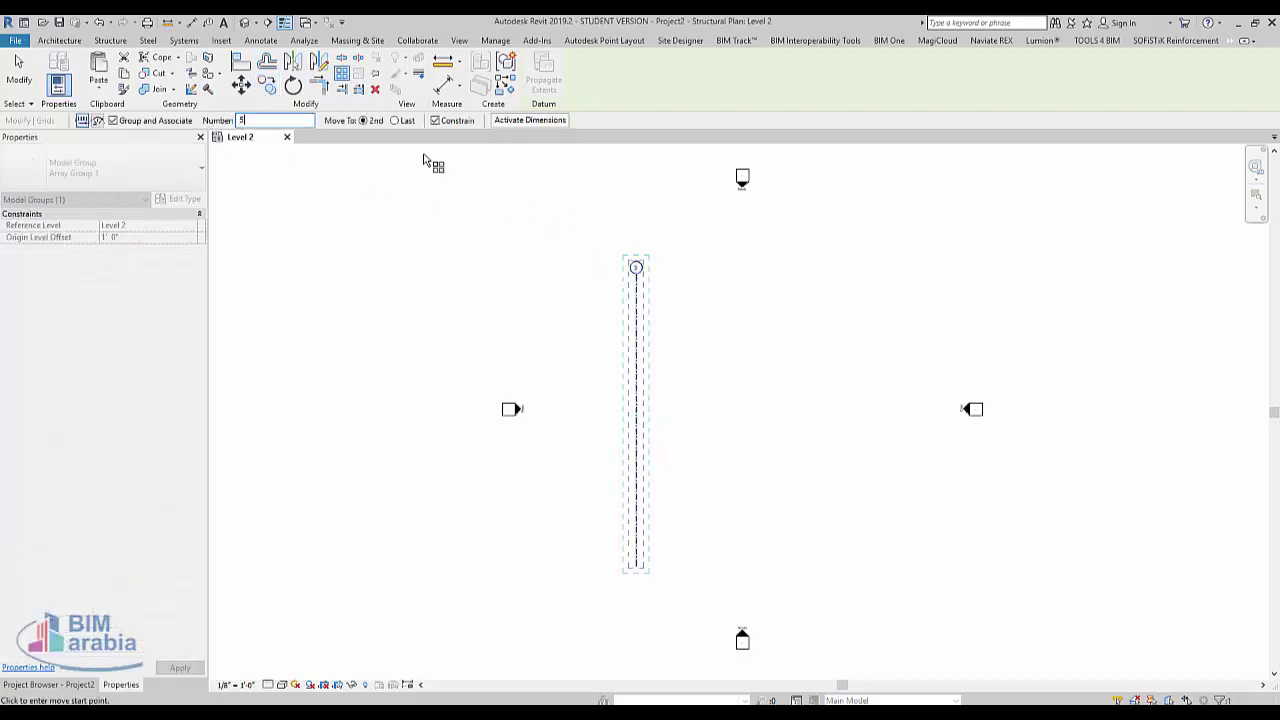
pyautogui.click(638, 304)
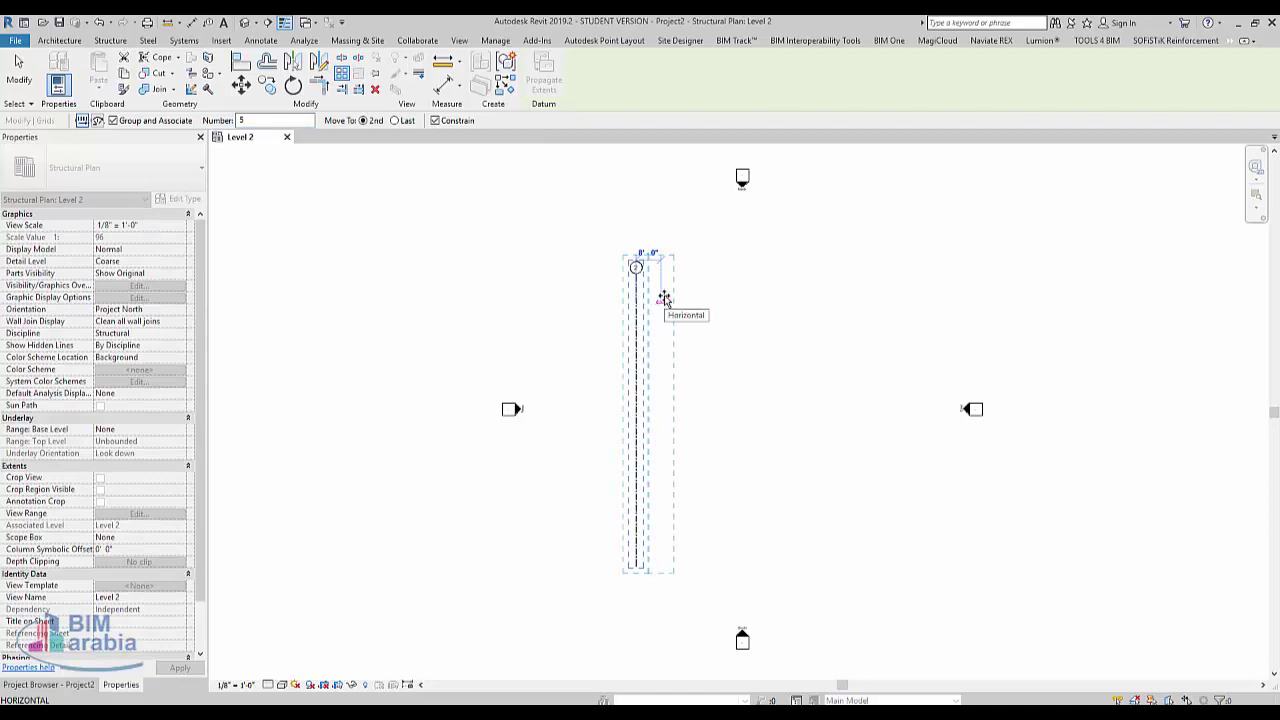
pyautogui.click(664, 299)
pyautogui.press('Return')
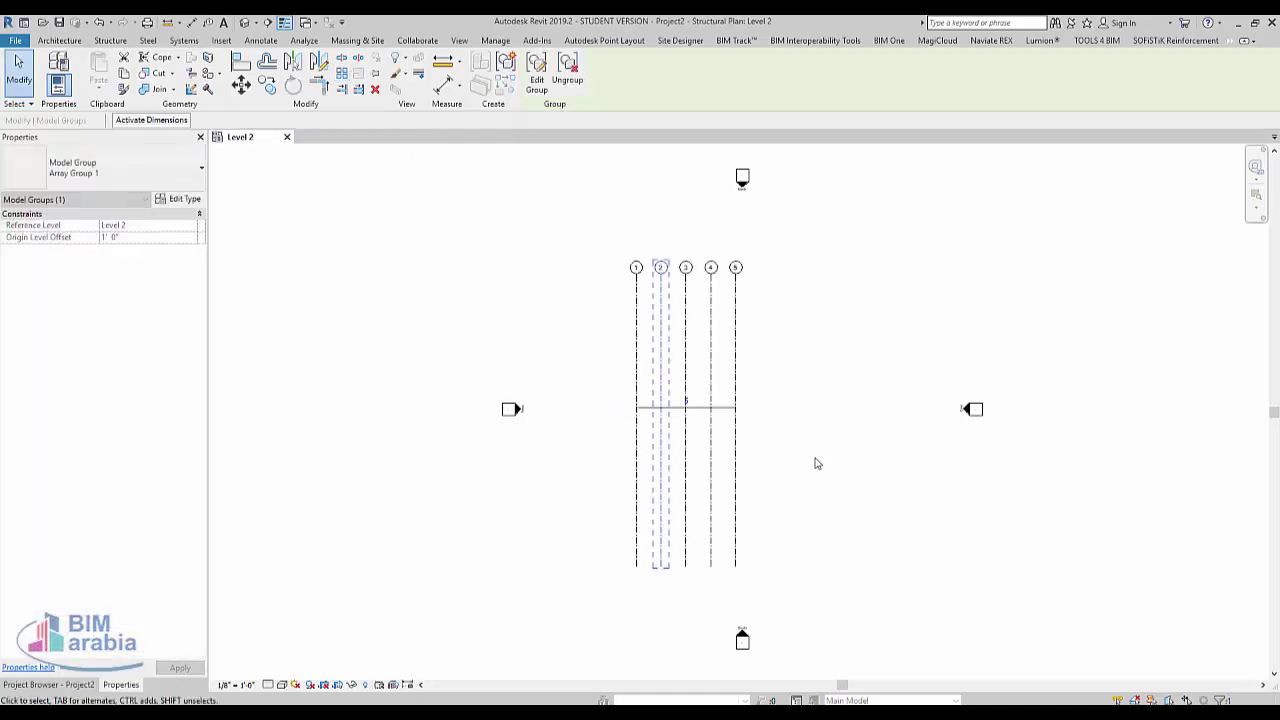
pyautogui.scroll(2, 815, 400)
pyautogui.scroll(3, 650, 414)
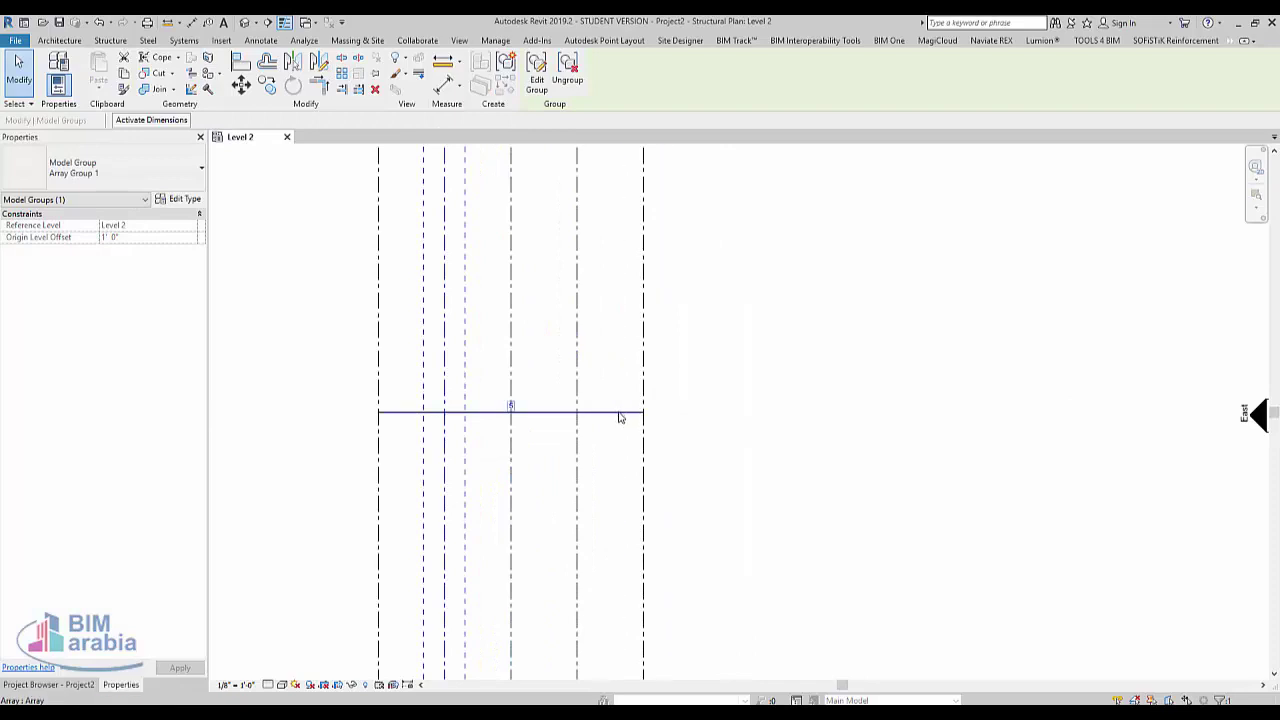
pyautogui.click(512, 407)
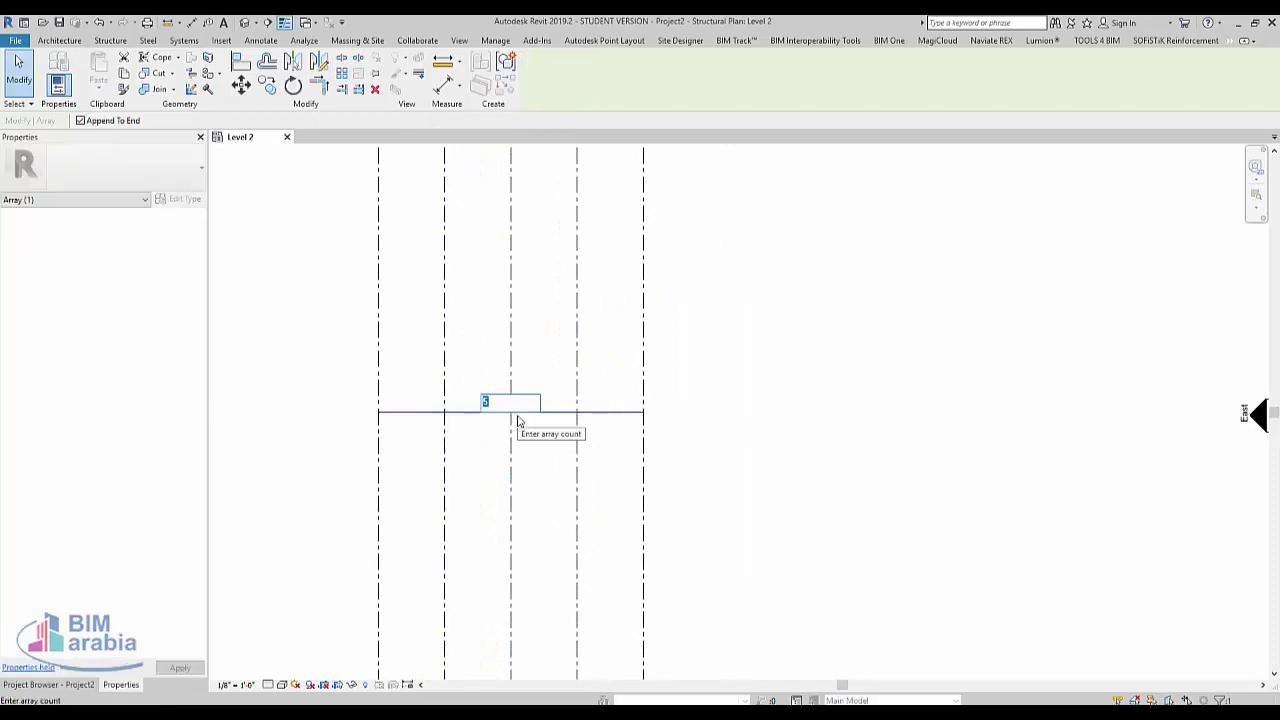
pyautogui.write('9')
pyautogui.press('Return')
pyautogui.scroll(-4, 598, 494)
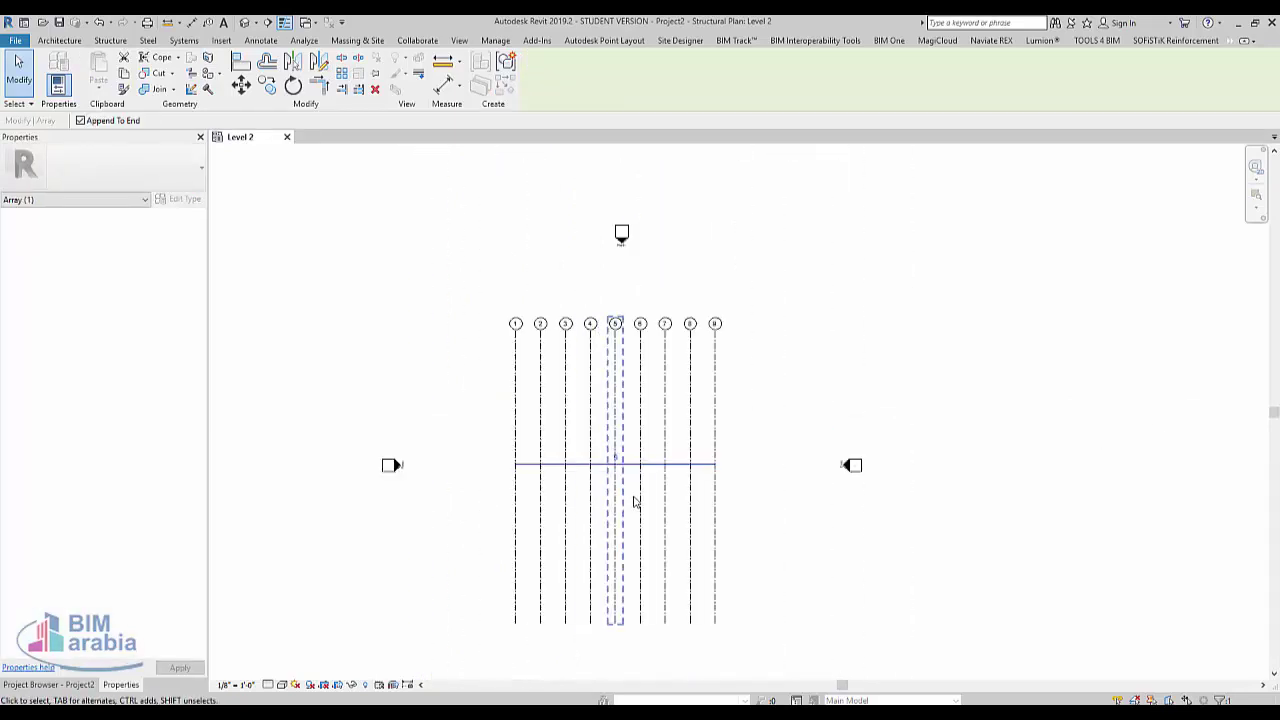
pyautogui.click(781, 456)
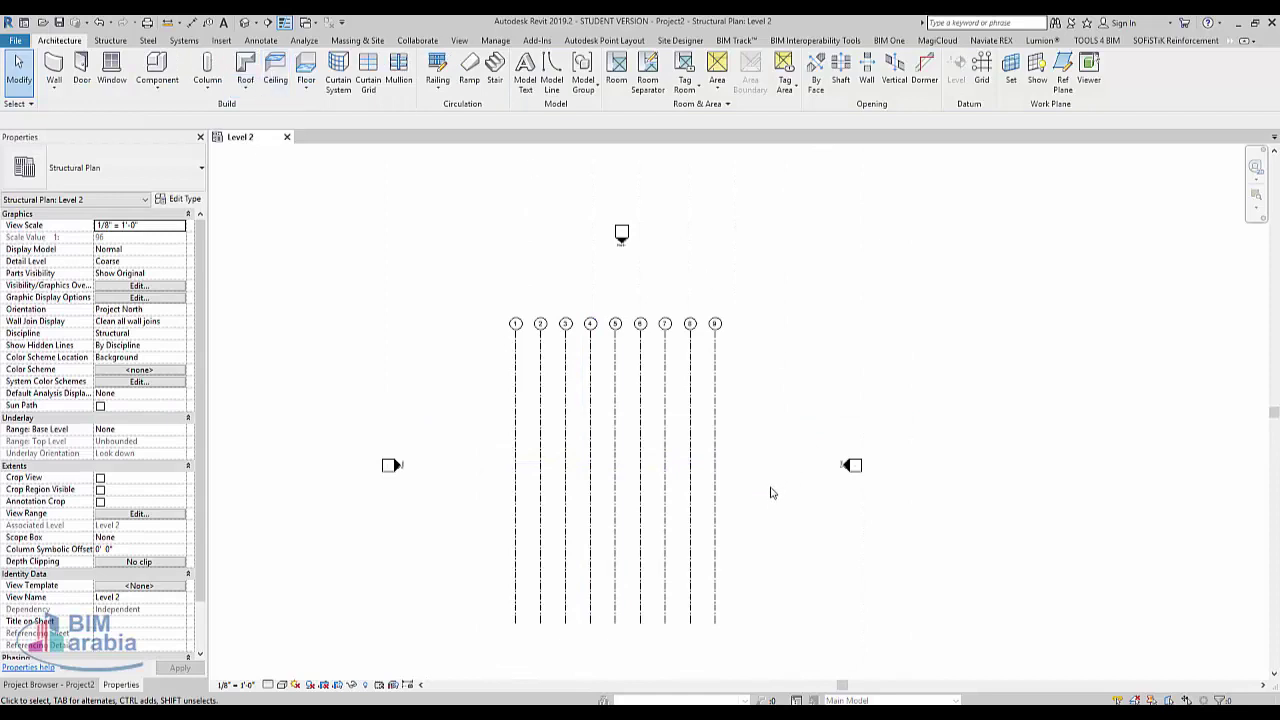
# Step: Rotate a copy of the vertical grids 90° with RO to form horizontal grids 10 to 18
pyautogui.moveTo(738, 522); pyautogui.dragTo(486, 537)
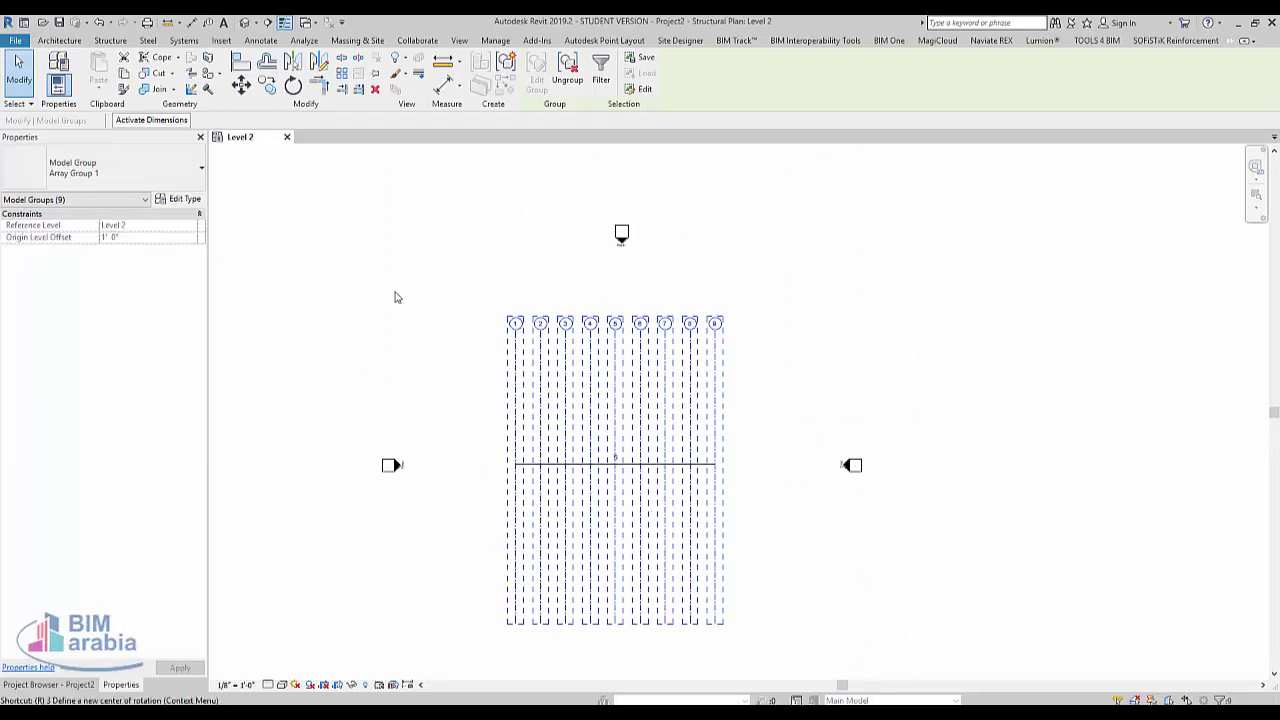
pyautogui.press('r')
pyautogui.press('o')
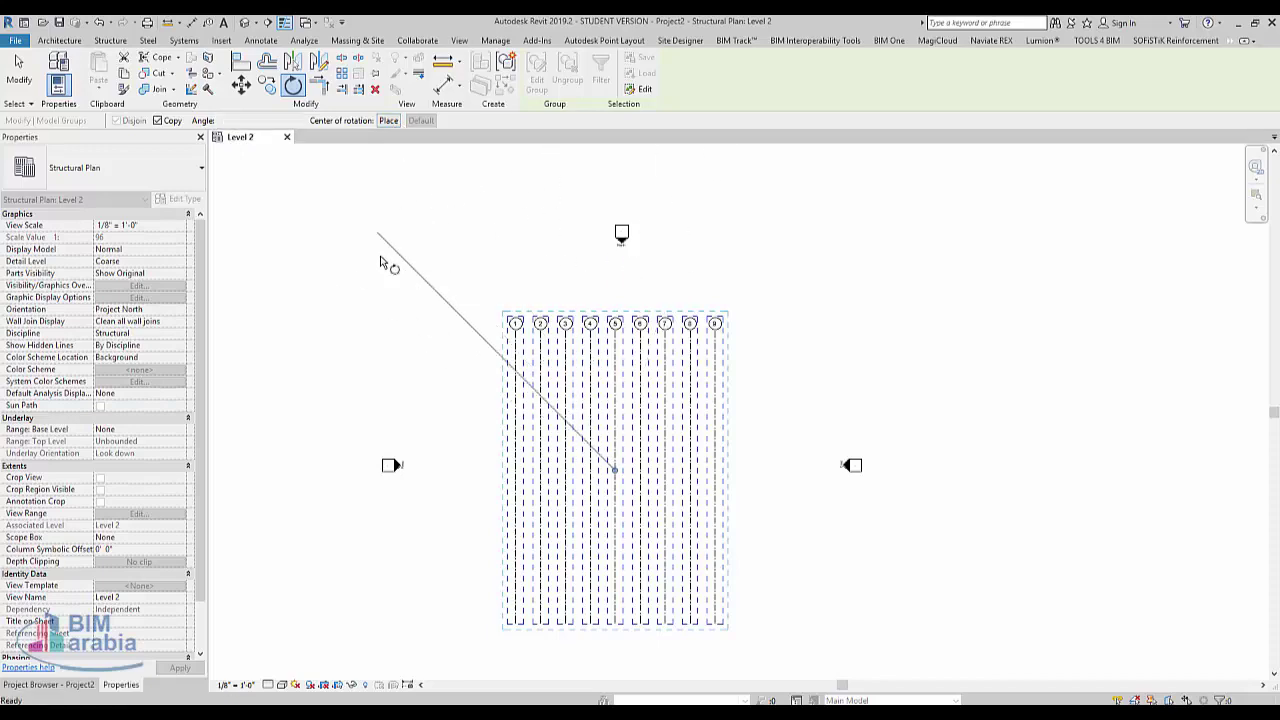
pyautogui.click(386, 263)
pyautogui.click(400, 392)
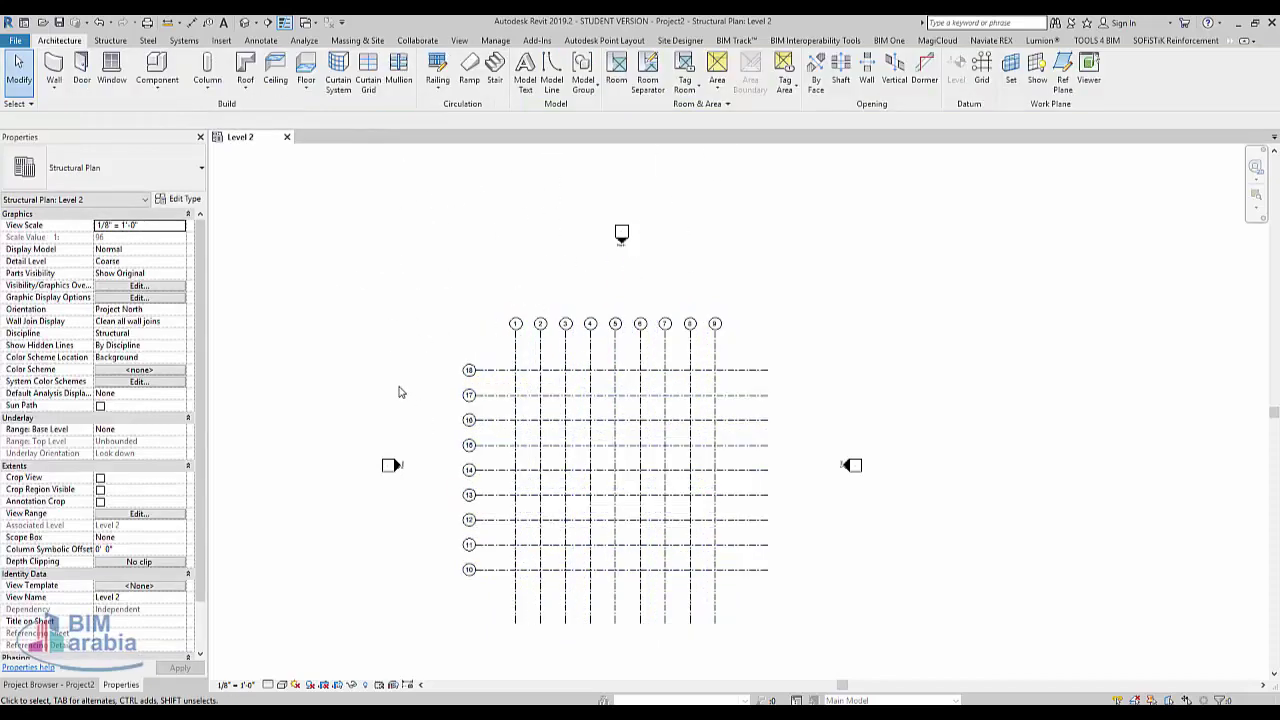
# Step: Start the structural column tool and switch to the Level 1 plan
pyautogui.click(118, 41)
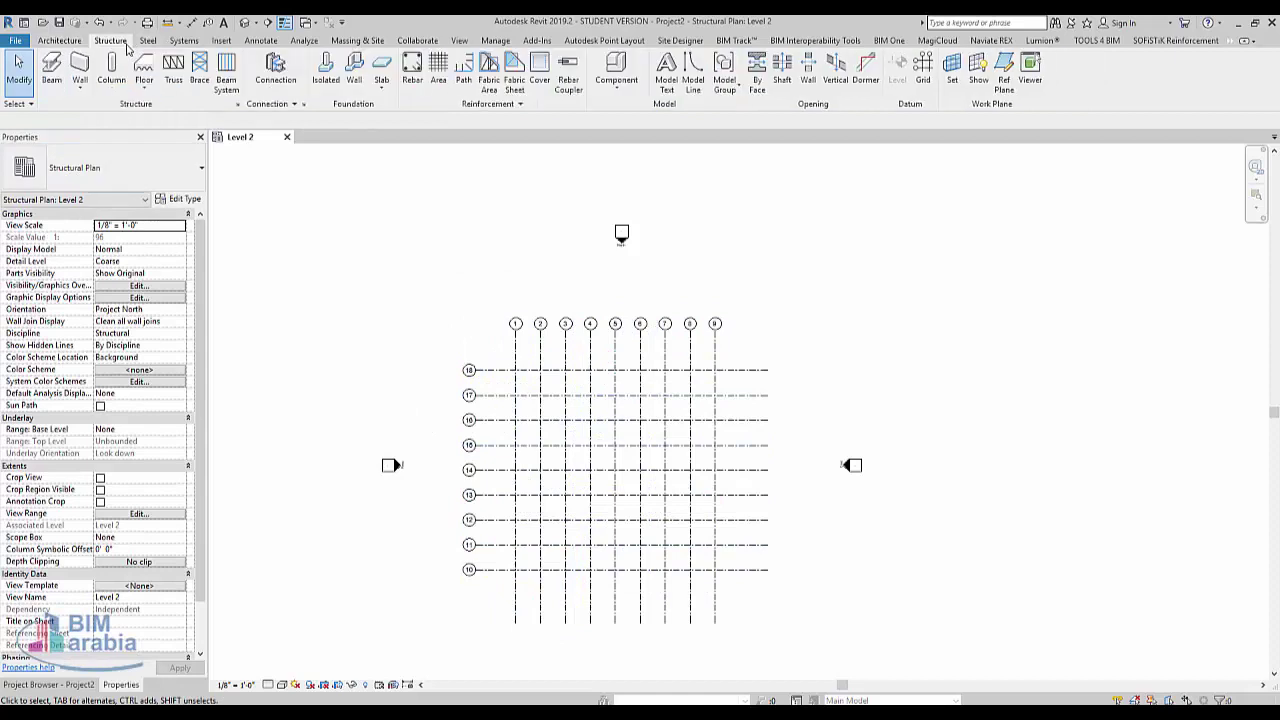
pyautogui.click(111, 72)
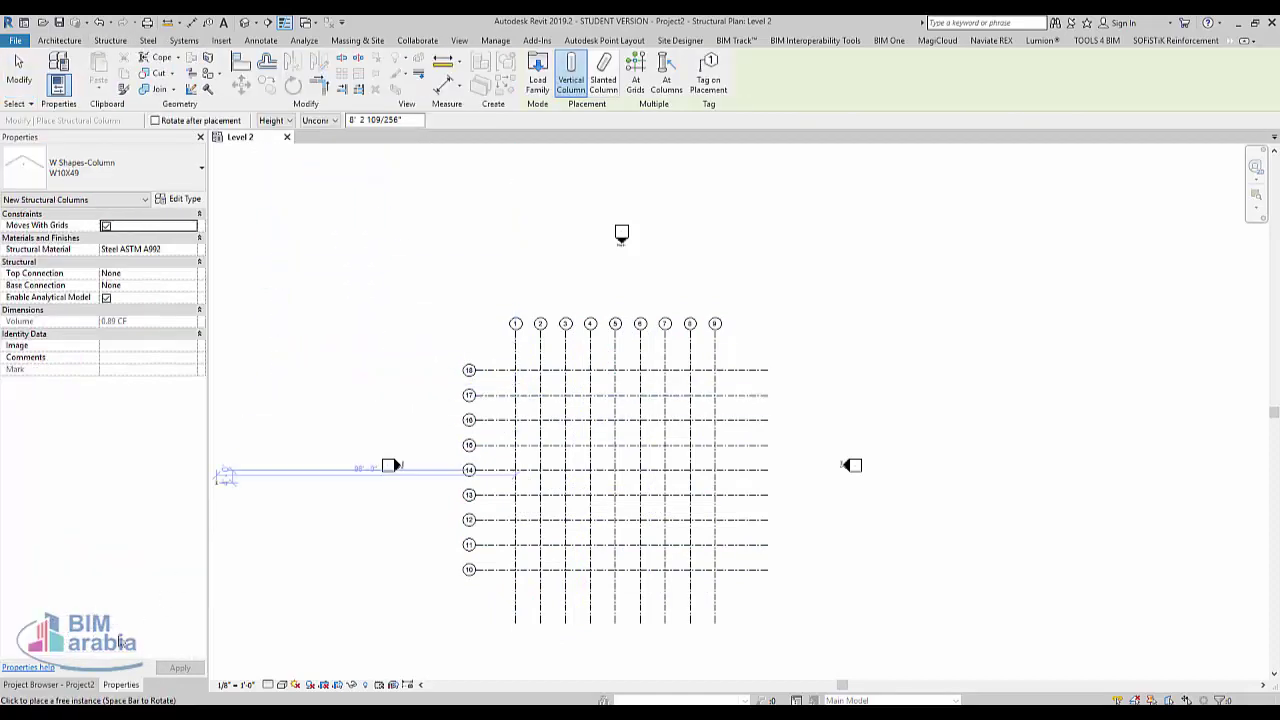
pyautogui.click(336, 122)
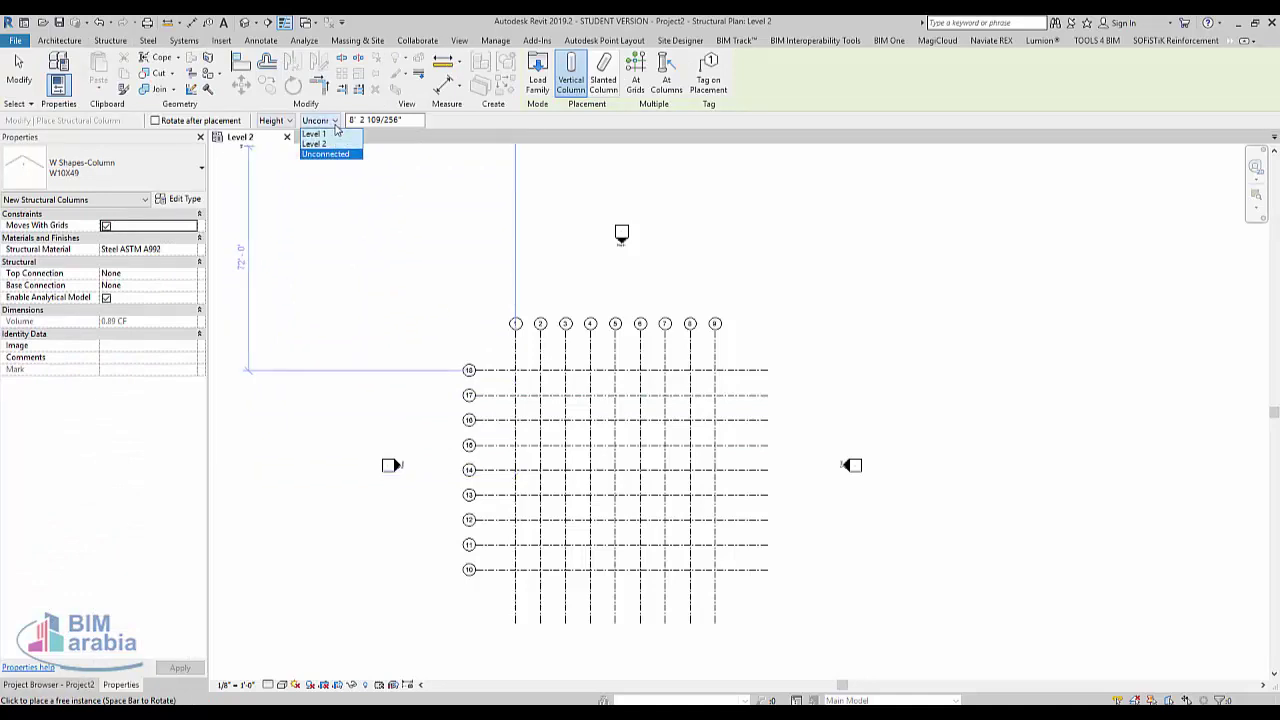
pyautogui.click(336, 122)
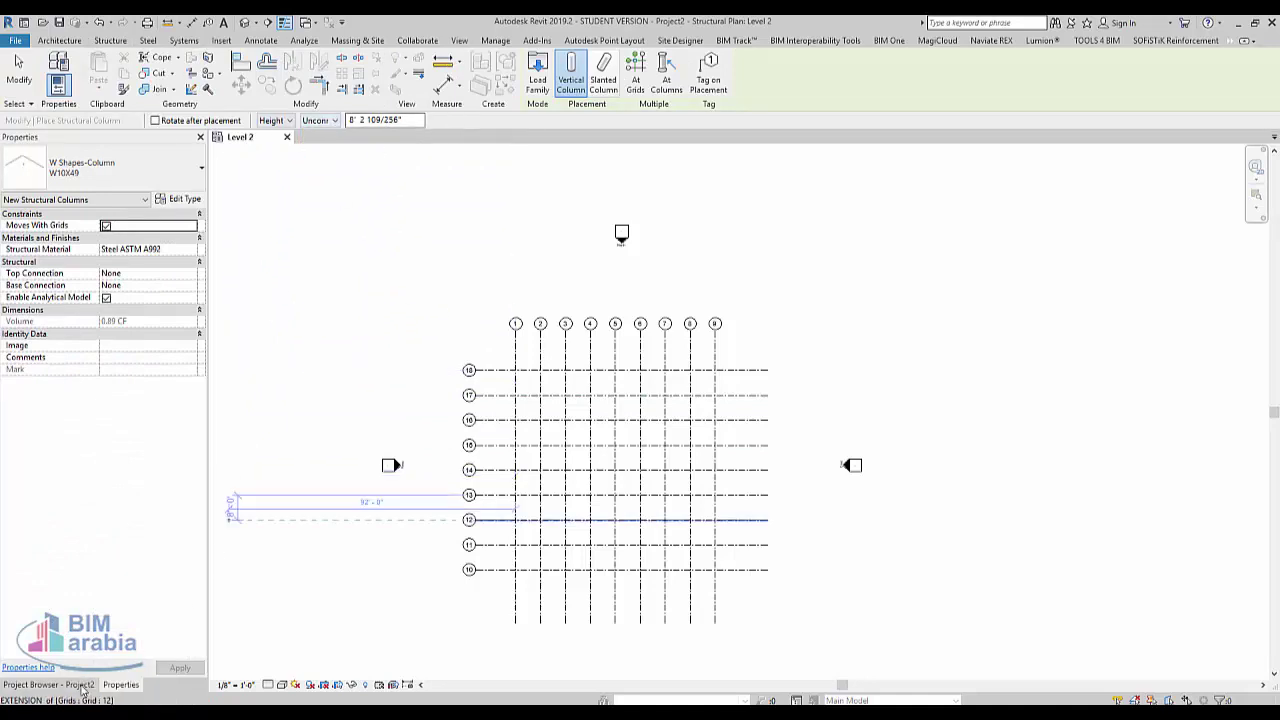
pyautogui.click(78, 680)
pyautogui.doubleClick(57, 174)
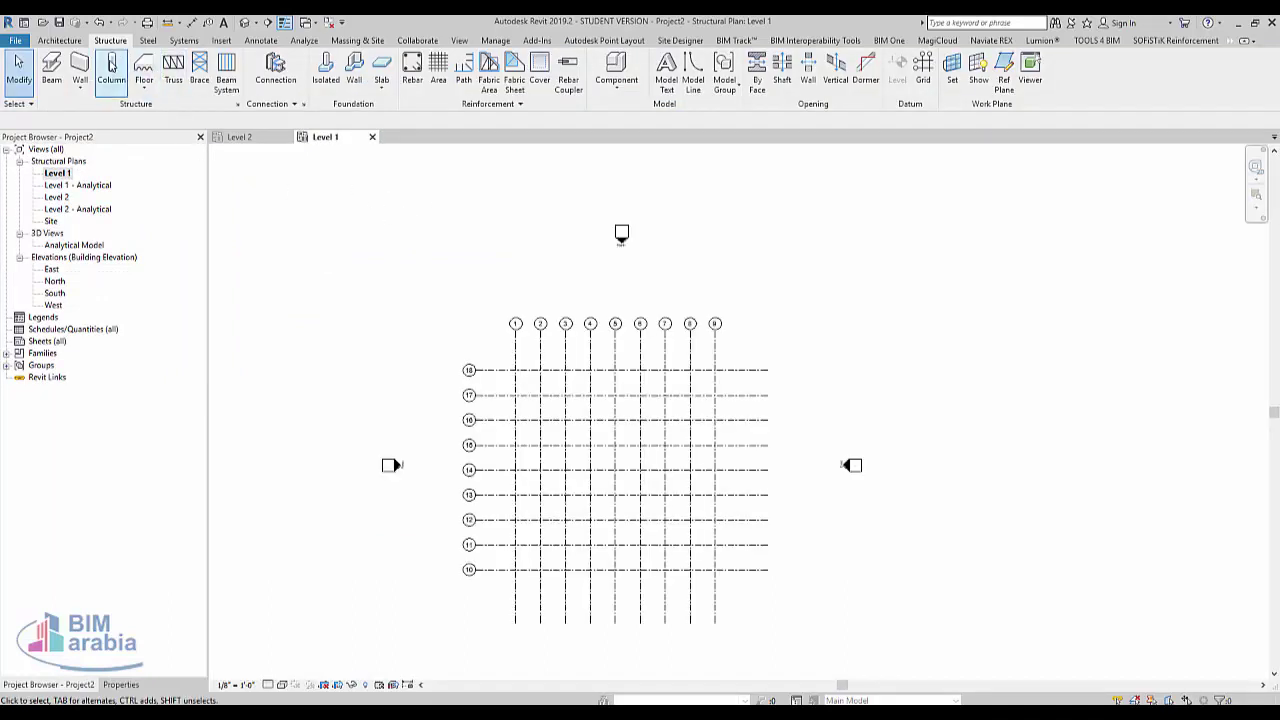
# Step: Set the structural columns' height to run up to Level 2
pyautogui.click(111, 70)
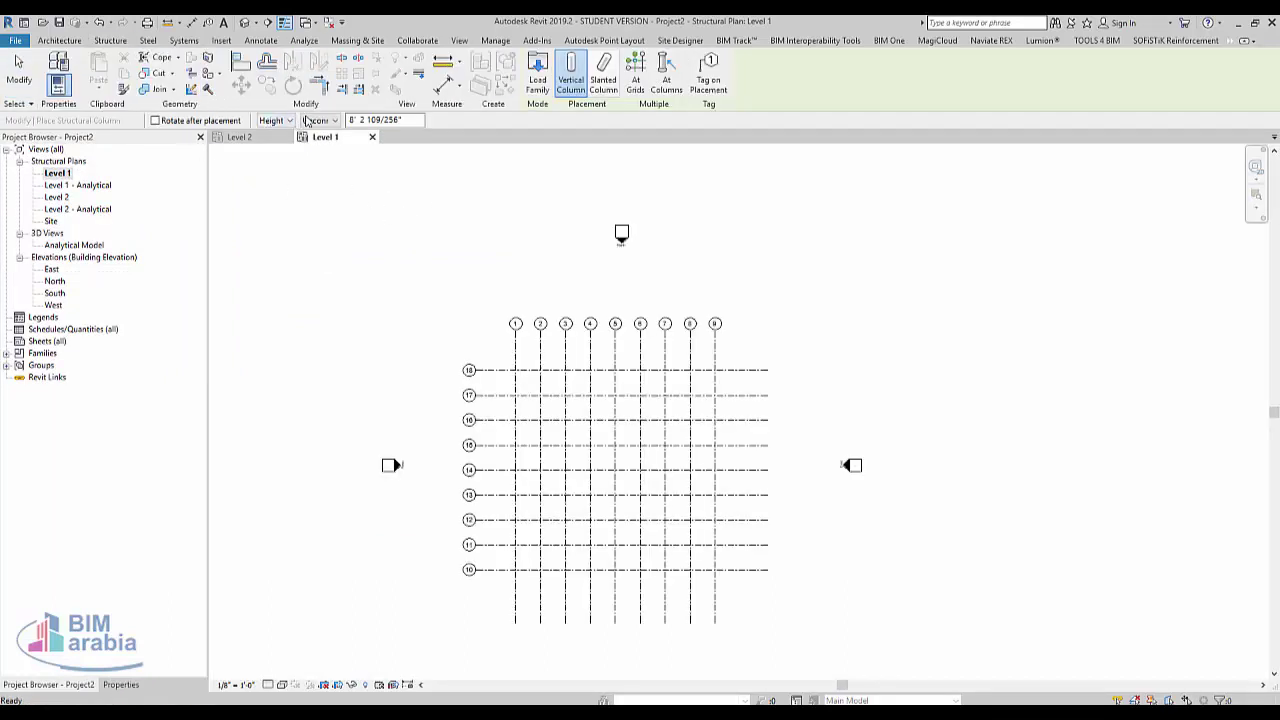
pyautogui.click(310, 120)
pyautogui.click(310, 120)
pyautogui.click(310, 120)
pyautogui.click(330, 144)
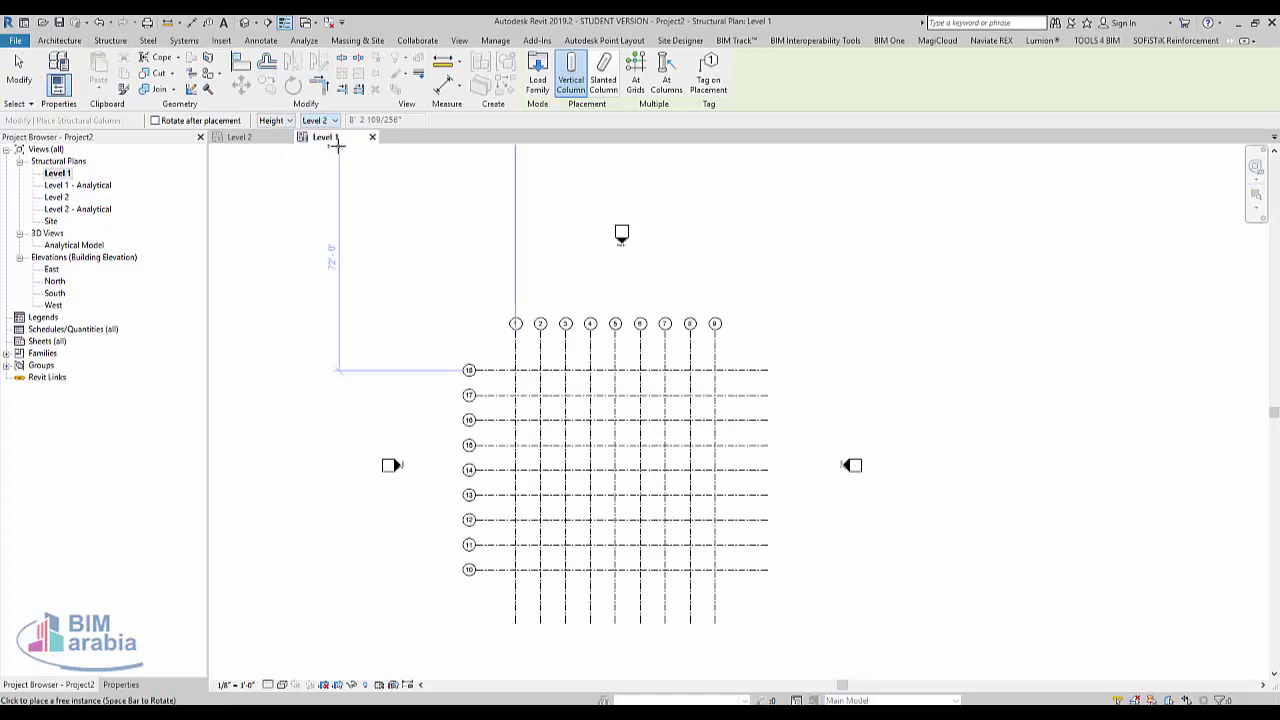
# Step: Place columns at every grid intersection using At Grids
pyautogui.click(635, 75)
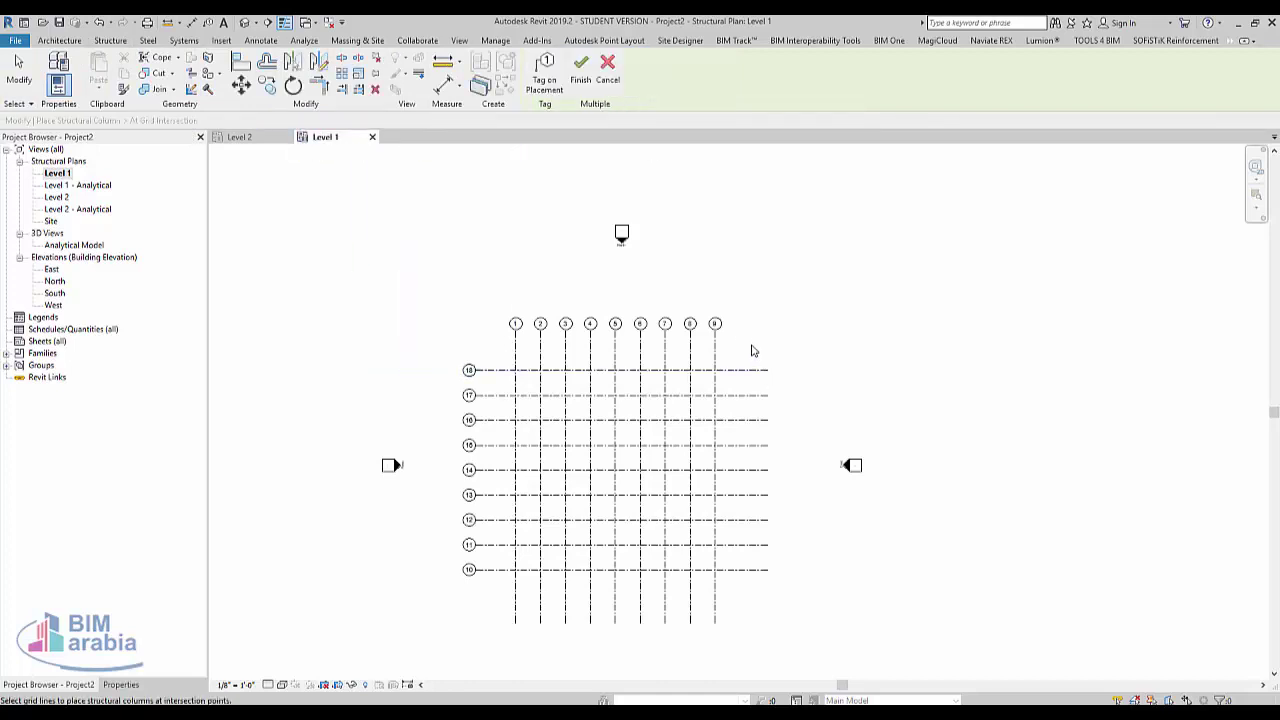
pyautogui.moveTo(752, 350); pyautogui.dragTo(488, 603)
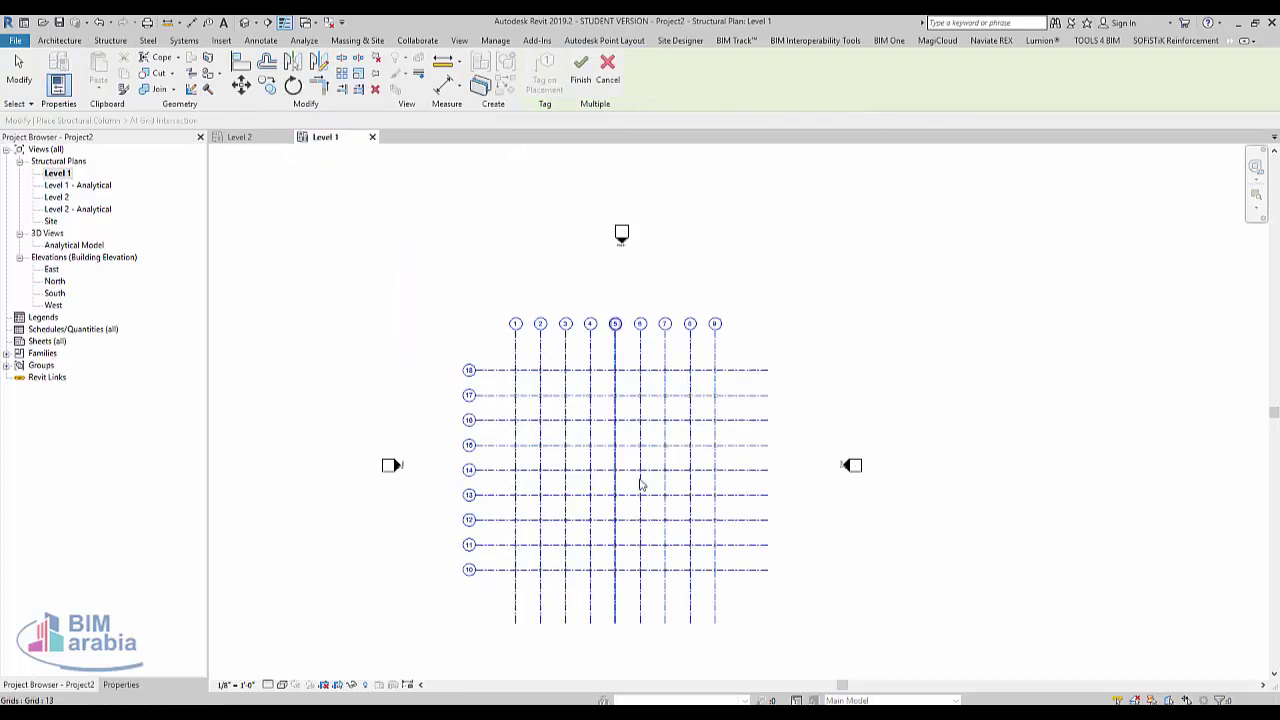
pyautogui.press('Escape')
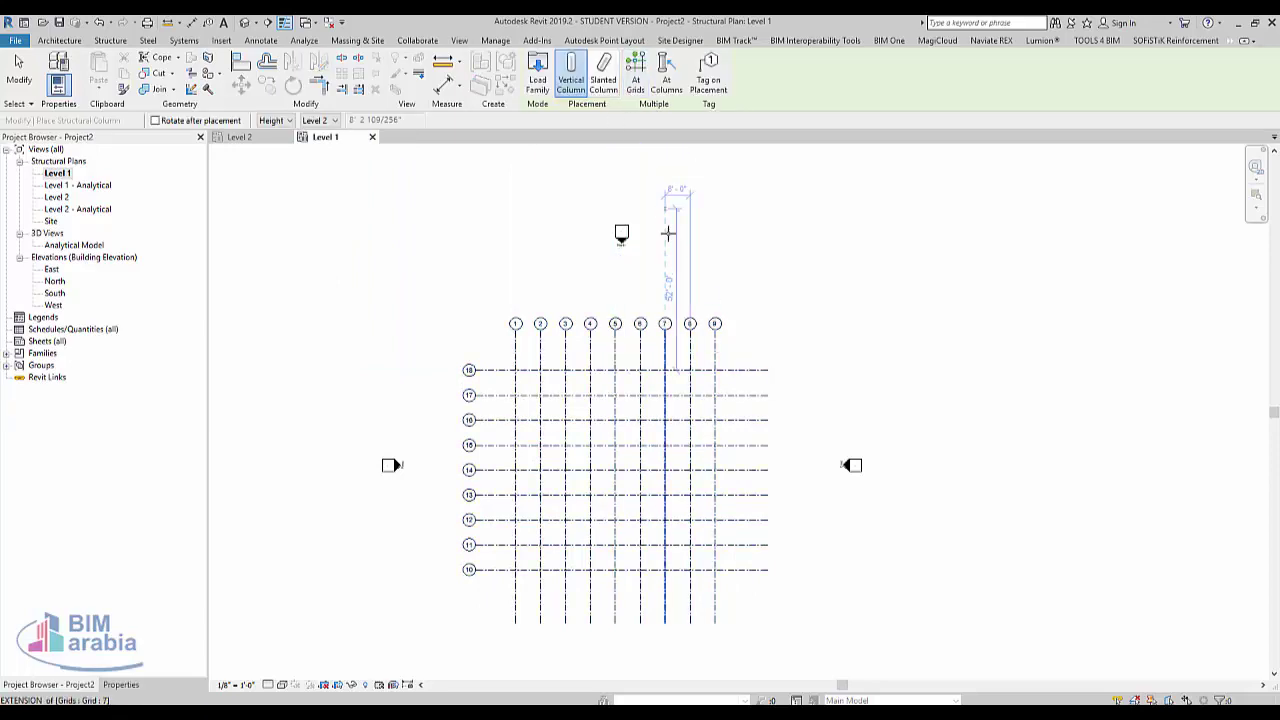
pyautogui.scroll(2, 719, 366)
pyautogui.click(635, 75)
pyautogui.moveTo(766, 321); pyautogui.dragTo(443, 591)
pyautogui.scroll(-2, 443, 591)
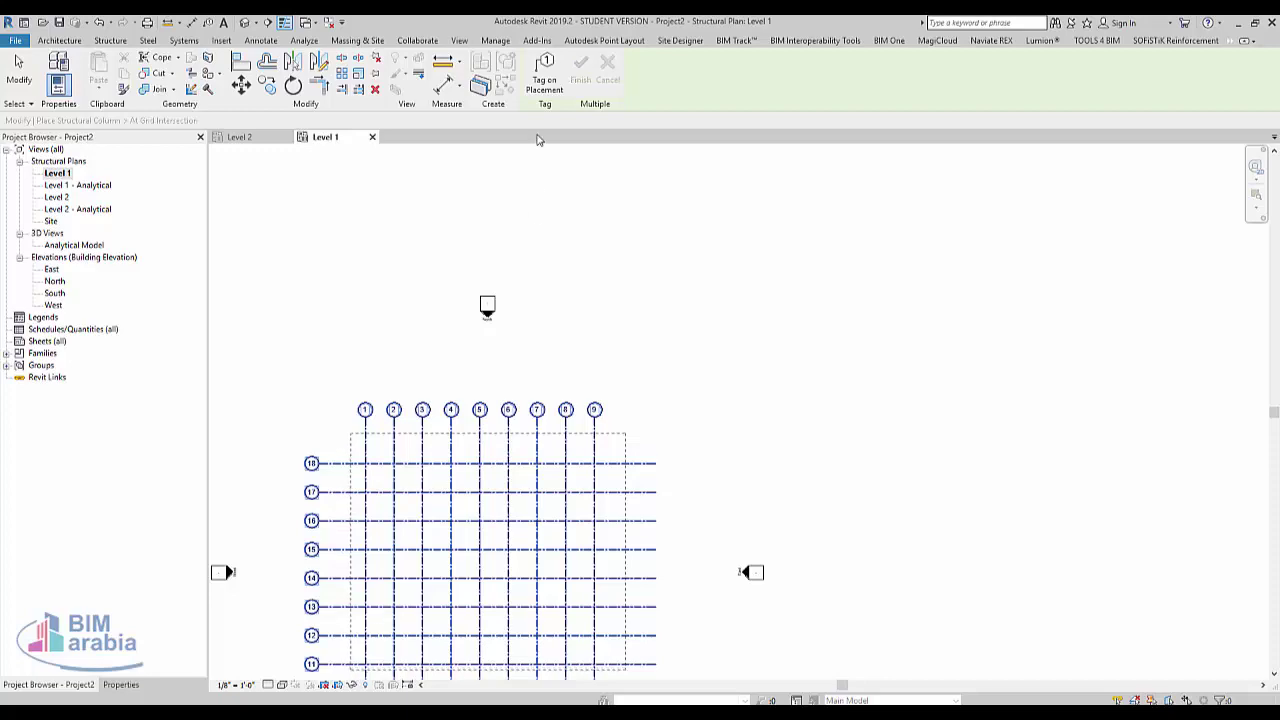
pyautogui.click(580, 72)
pyautogui.scroll(2, 471, 435)
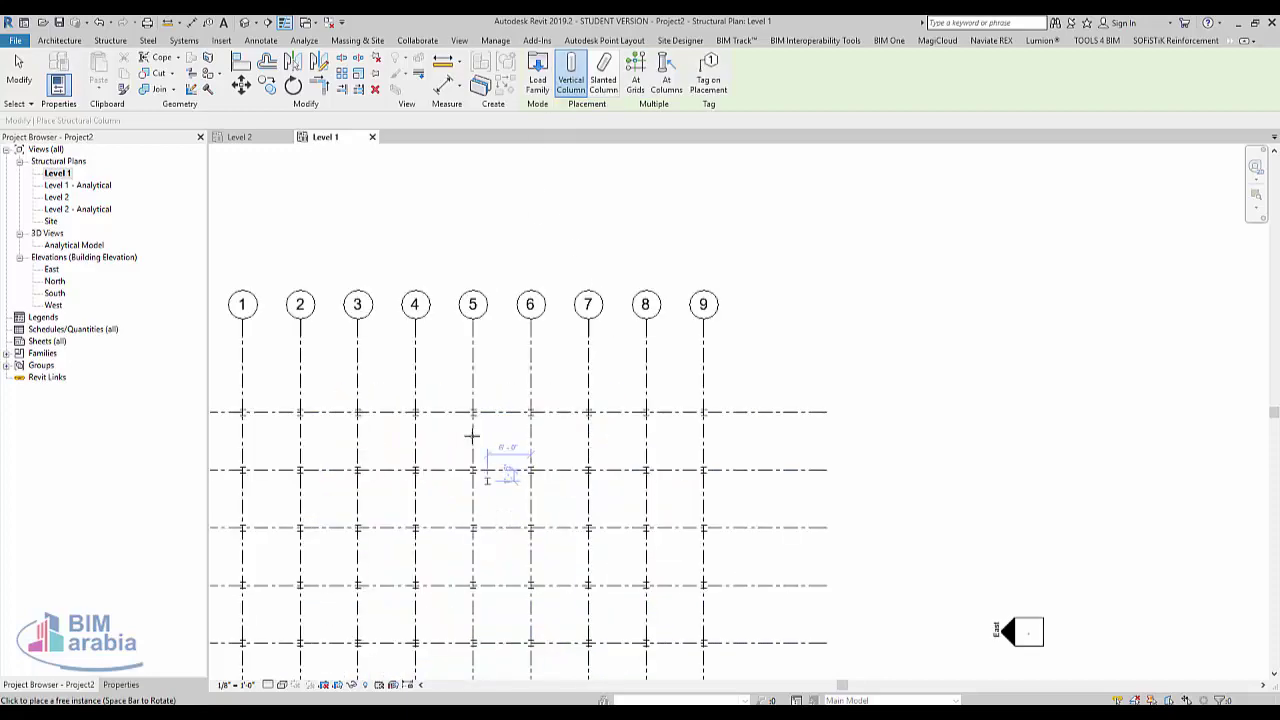
pyautogui.moveTo(248, 310); pyautogui.dragTo(390, 300, button='middle')
# Step: On the Level 2 plan, draw a beam along grid 18 from grid 1 to grid 9
pyautogui.press('Escape')
pyautogui.press('Escape')
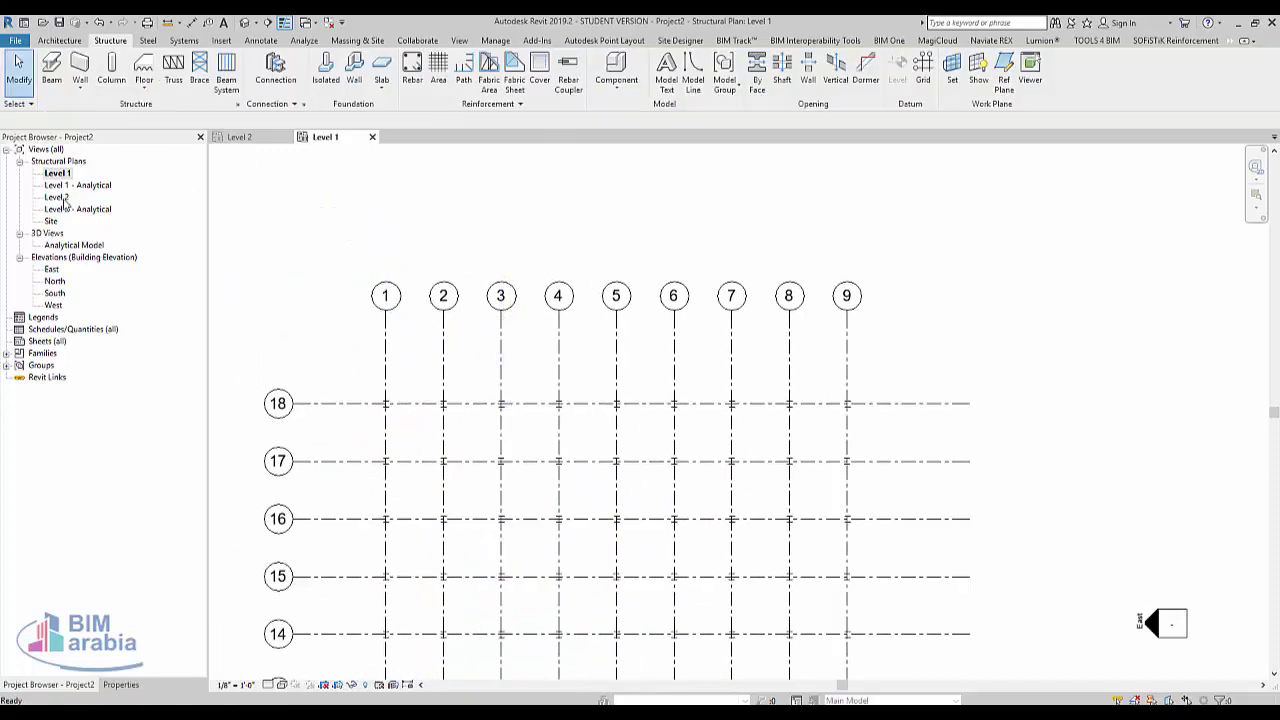
pyautogui.doubleClick(57, 197)
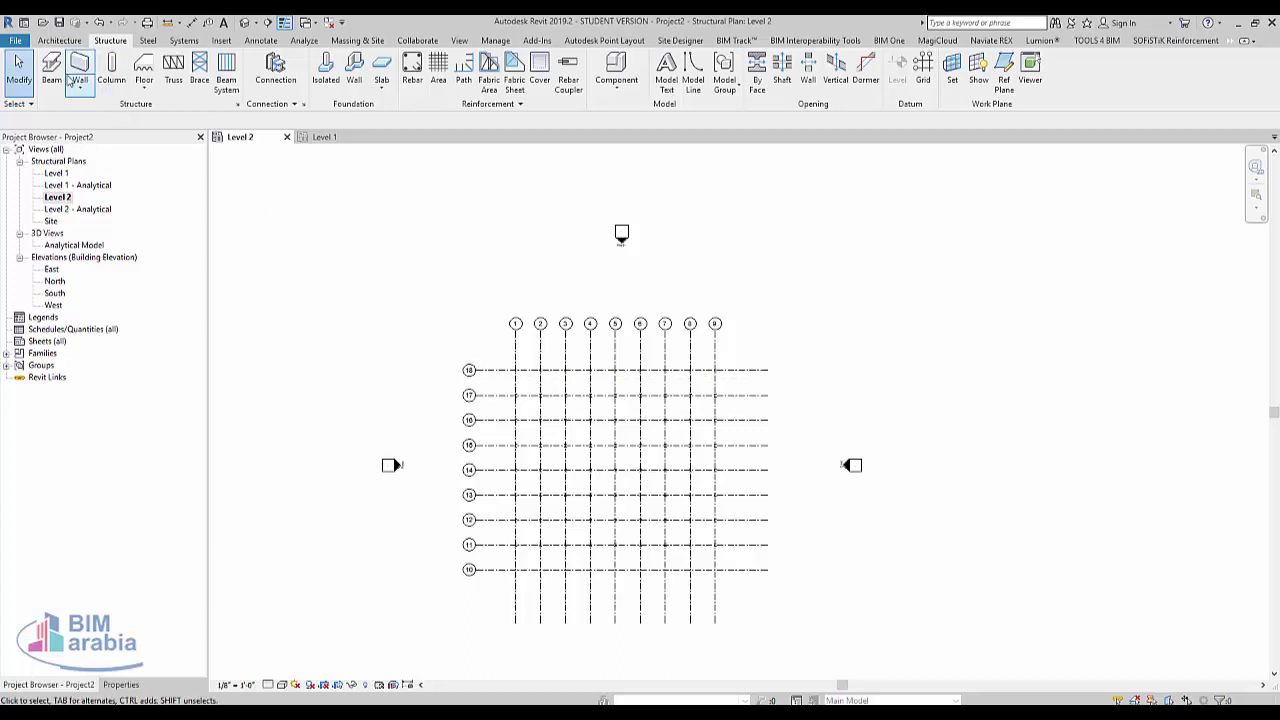
pyautogui.click(52, 75)
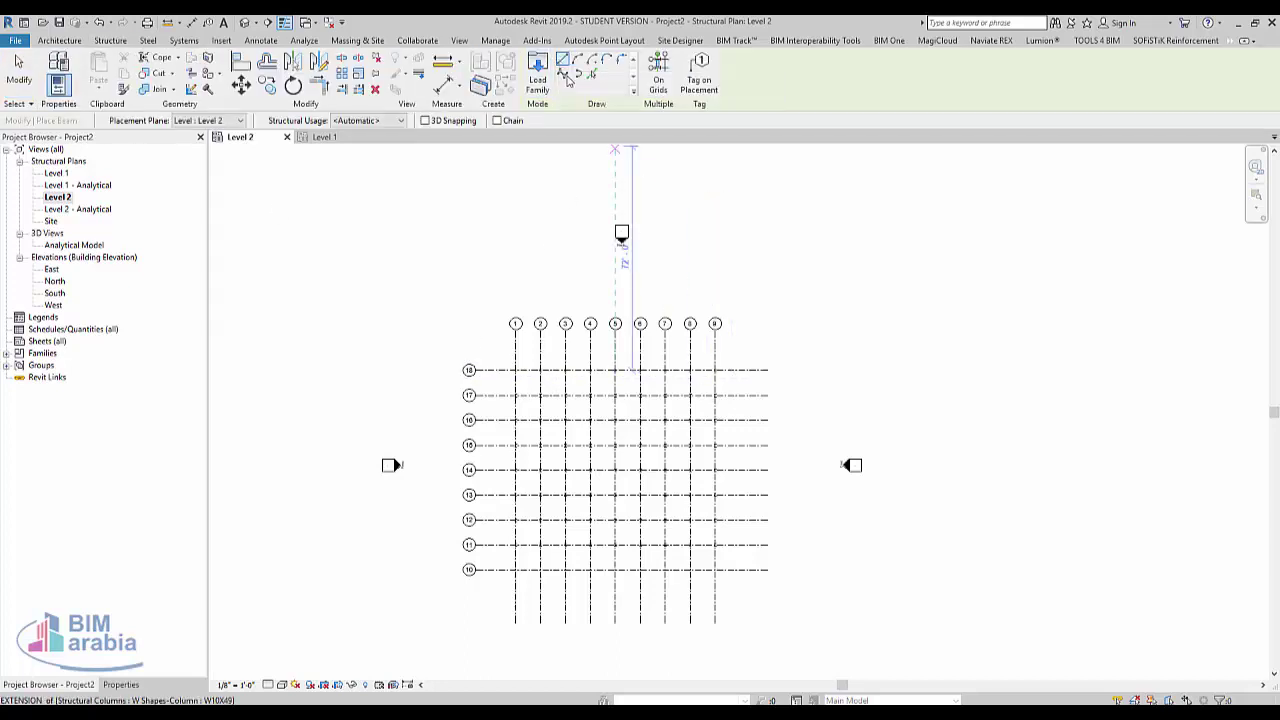
pyautogui.scroll(3, 491, 354)
pyautogui.scroll(3, 400, 330)
pyautogui.click(357, 331)
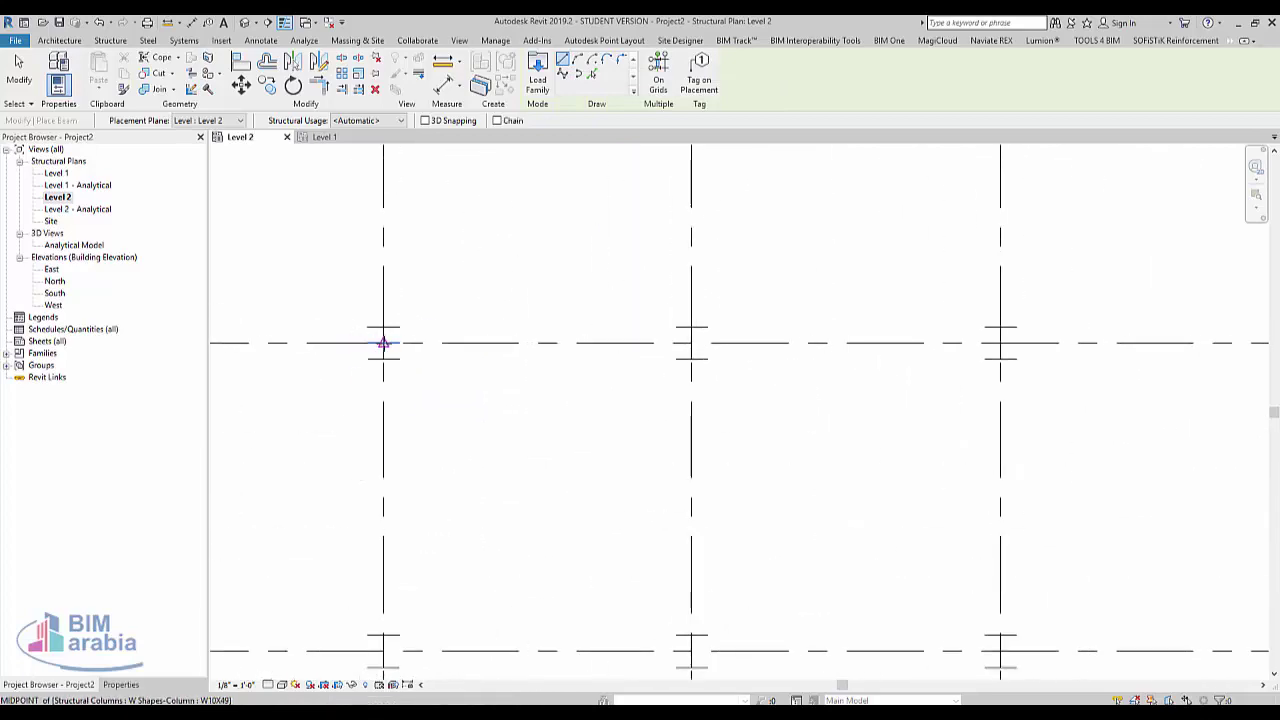
pyautogui.scroll(-2, 688, 425)
pyautogui.scroll(3, 1120, 392)
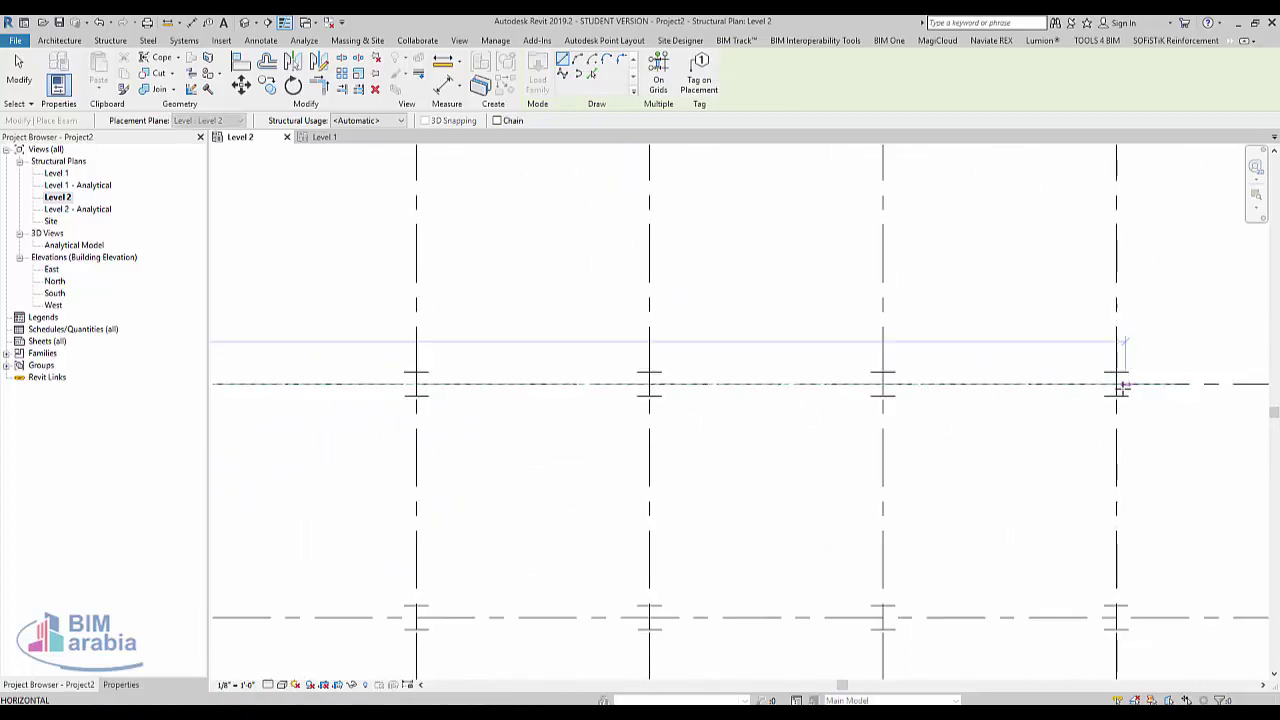
pyautogui.click(1117, 384)
pyautogui.scroll(-2, 624, 337)
pyautogui.scroll(-2, 739, 357)
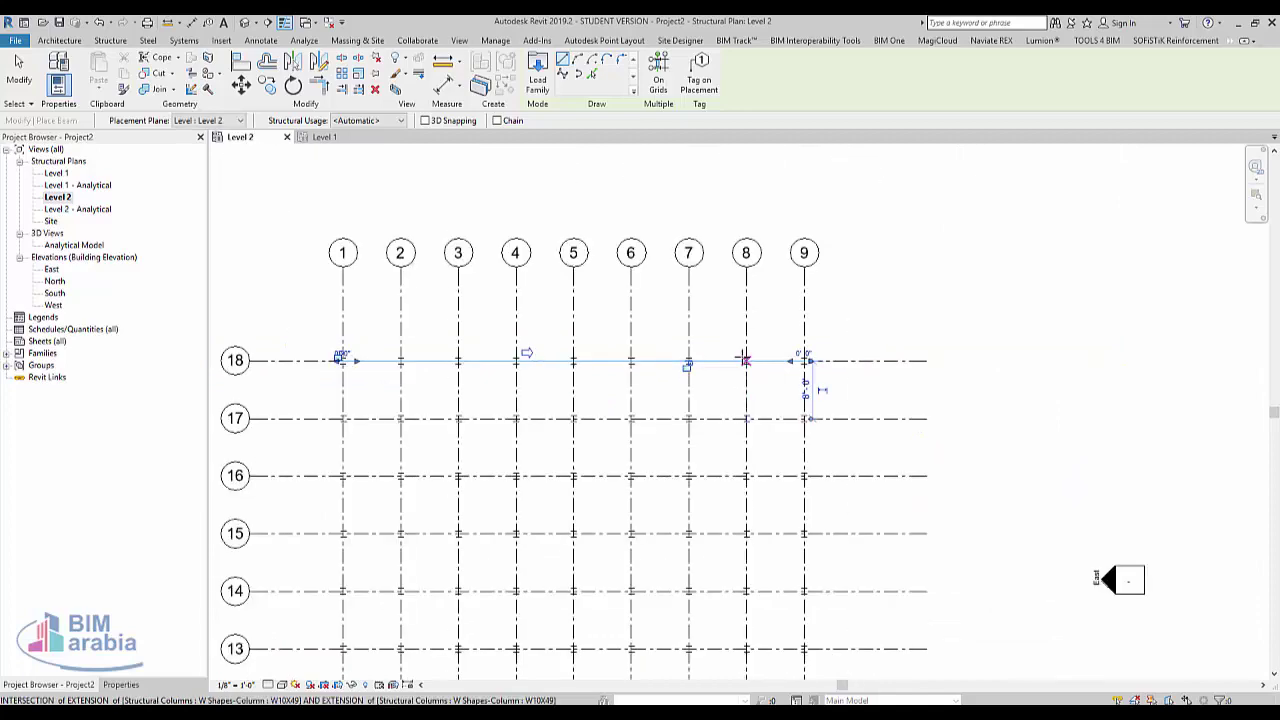
# Step: Attempt an On Grids beam on grid 17, then leave beam placement
pyautogui.click(658, 65)
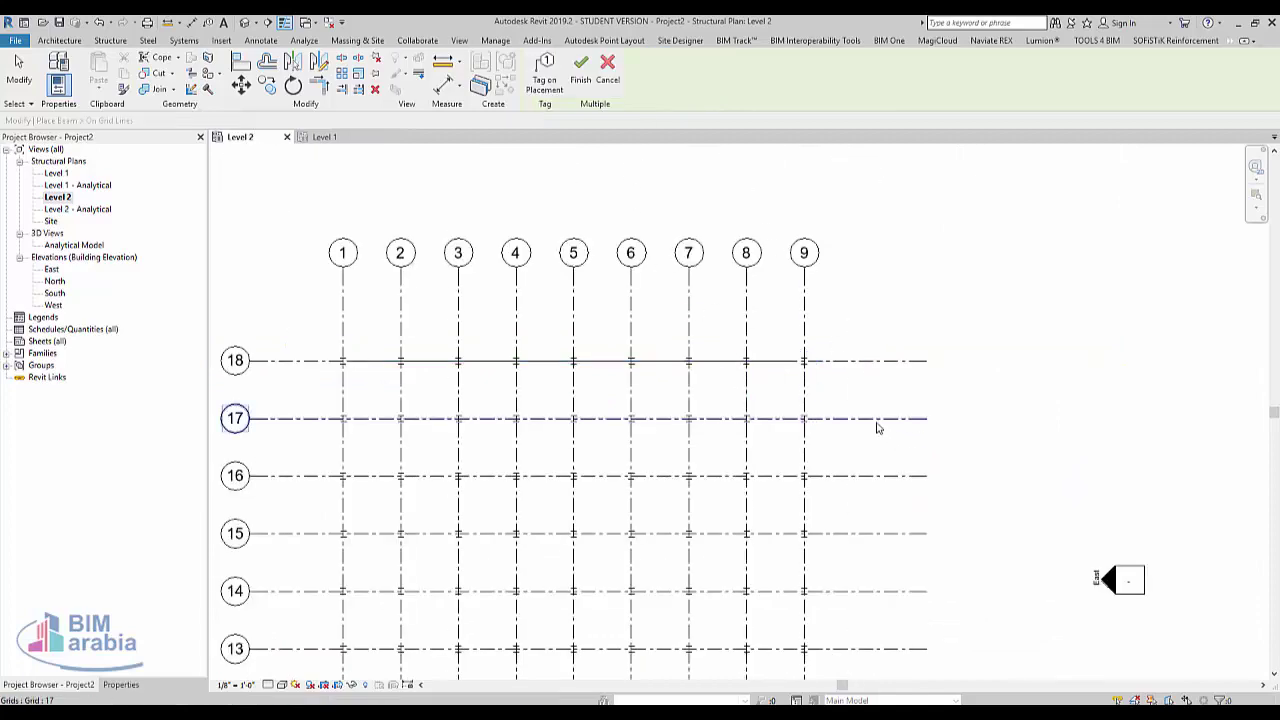
pyautogui.click(875, 420)
pyautogui.scroll(3, 312, 438)
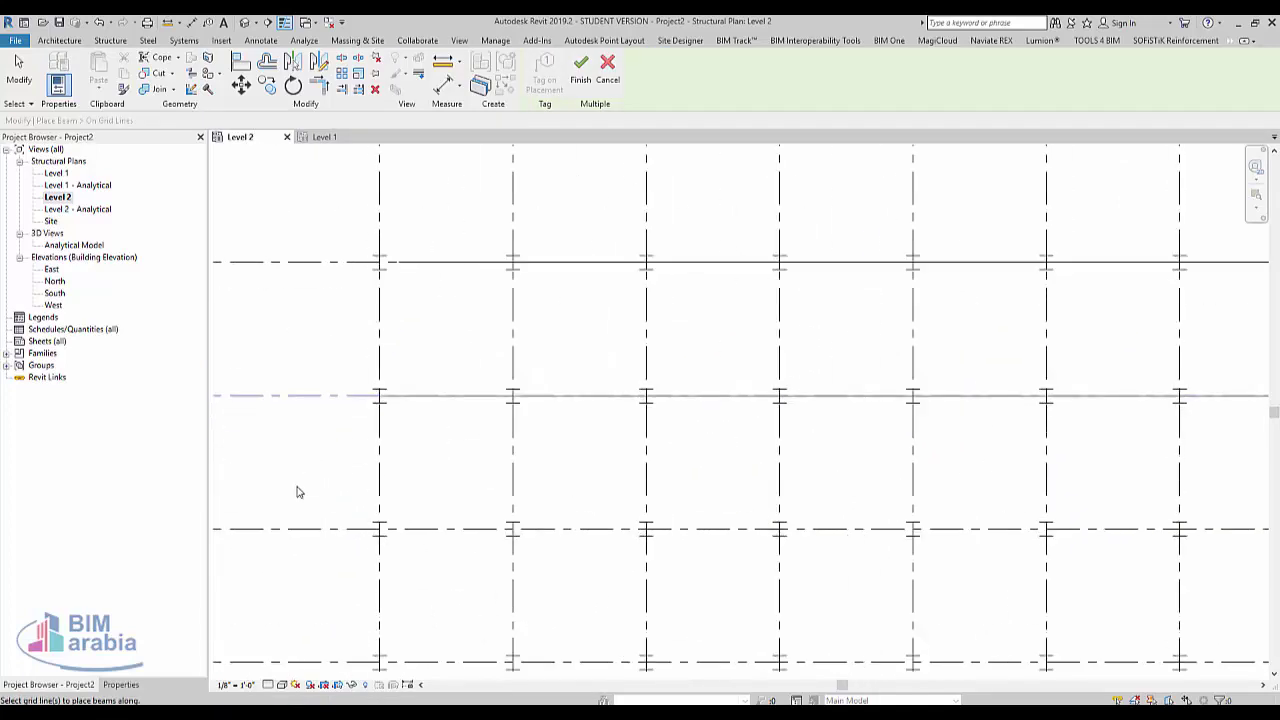
pyautogui.scroll(-3, 310, 438)
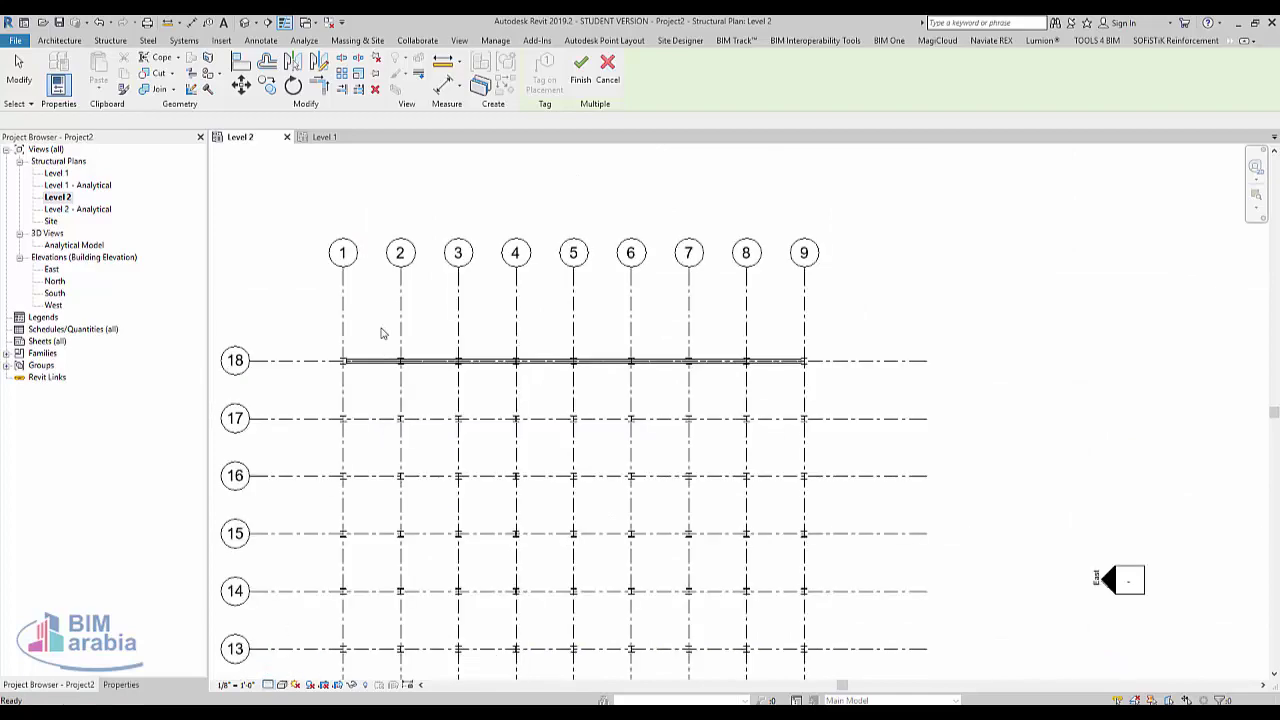
pyautogui.click(581, 70)
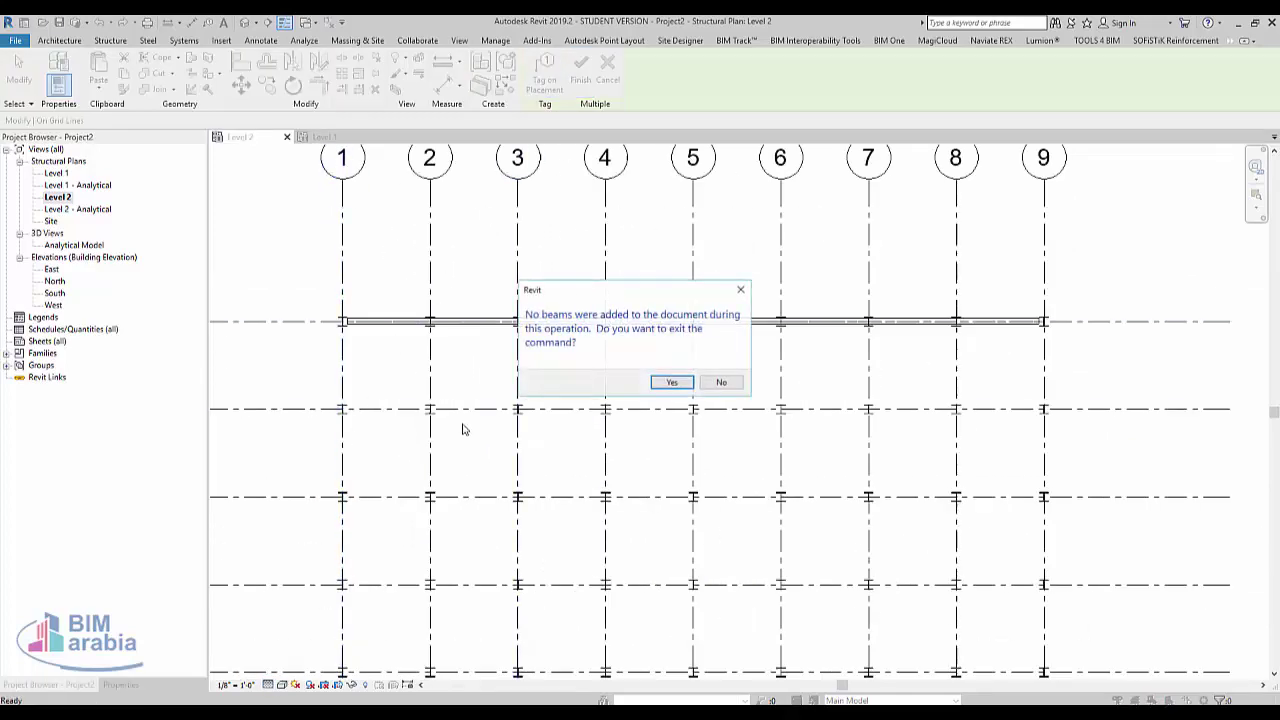
pyautogui.click(674, 383)
pyautogui.click(110, 40)
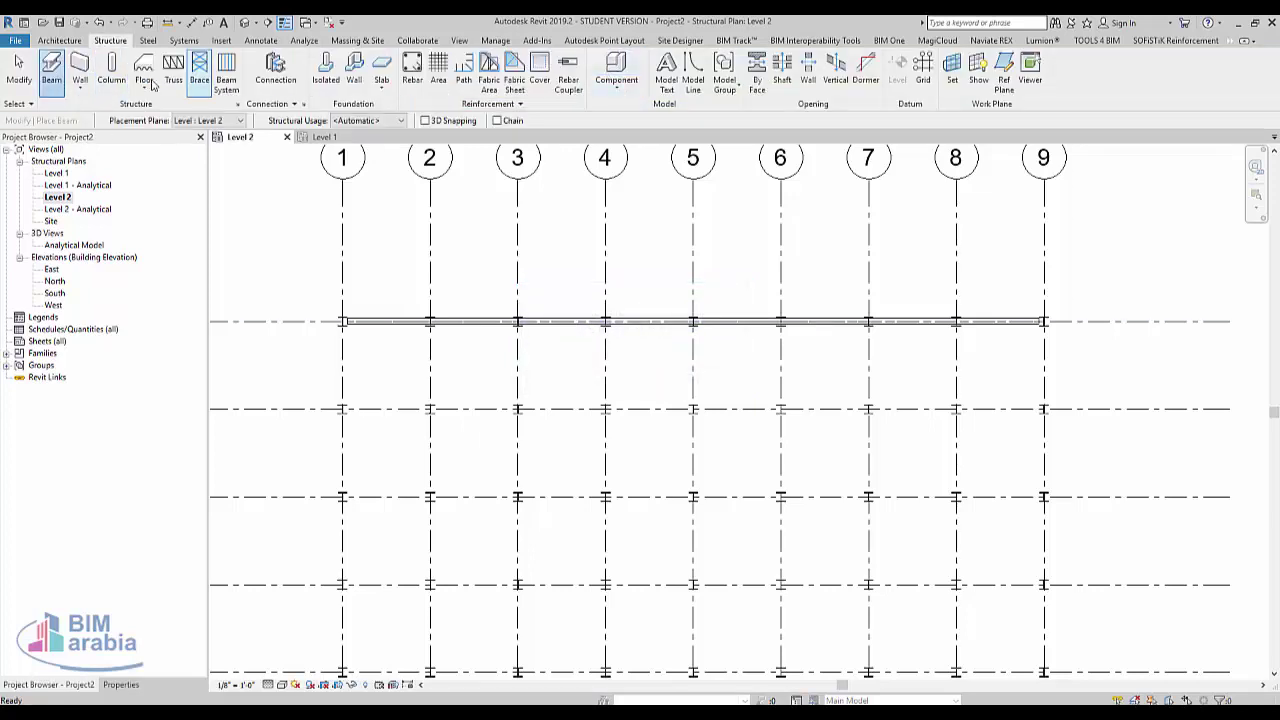
pyautogui.click(18, 70)
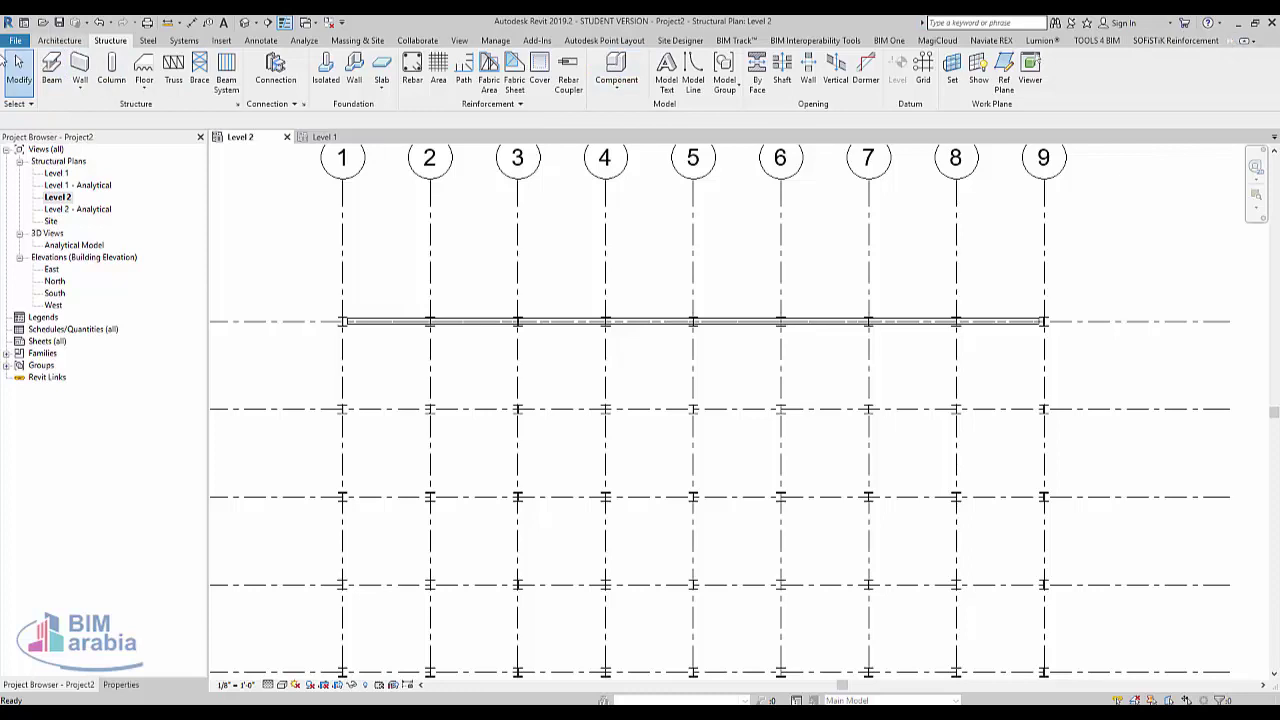
# Step: Place a W12X26 beam along grid line 17 using On Grids
pyautogui.click(51, 70)
pyautogui.click(664, 80)
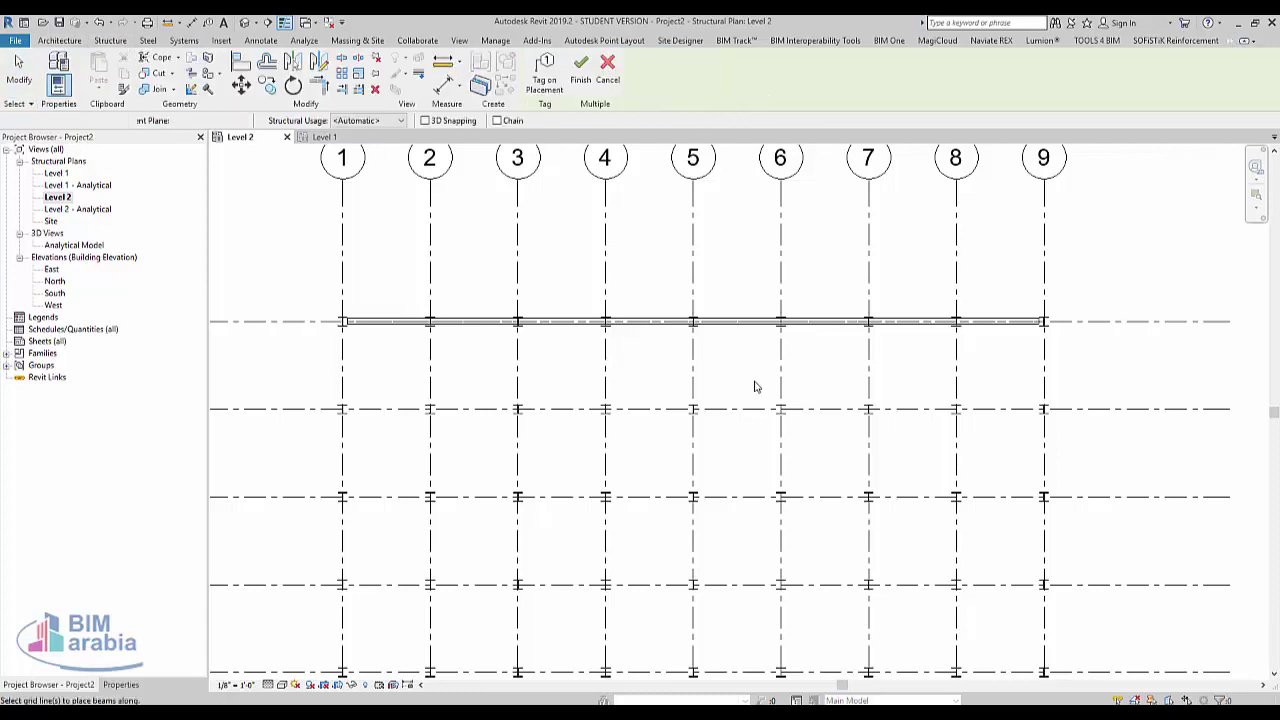
pyautogui.click(743, 412)
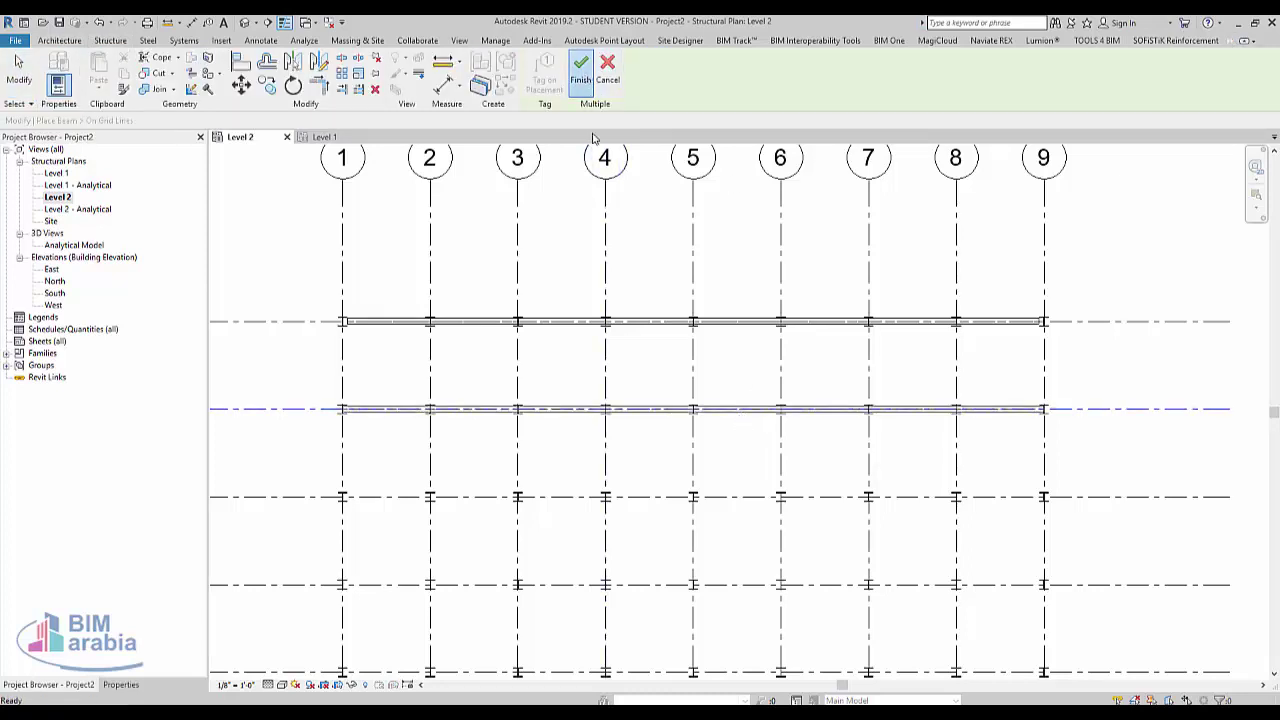
pyautogui.click(581, 70)
pyautogui.scroll(3, 420, 427)
pyautogui.scroll(2, 420, 418)
pyautogui.press('Escape')
pyautogui.press('Escape')
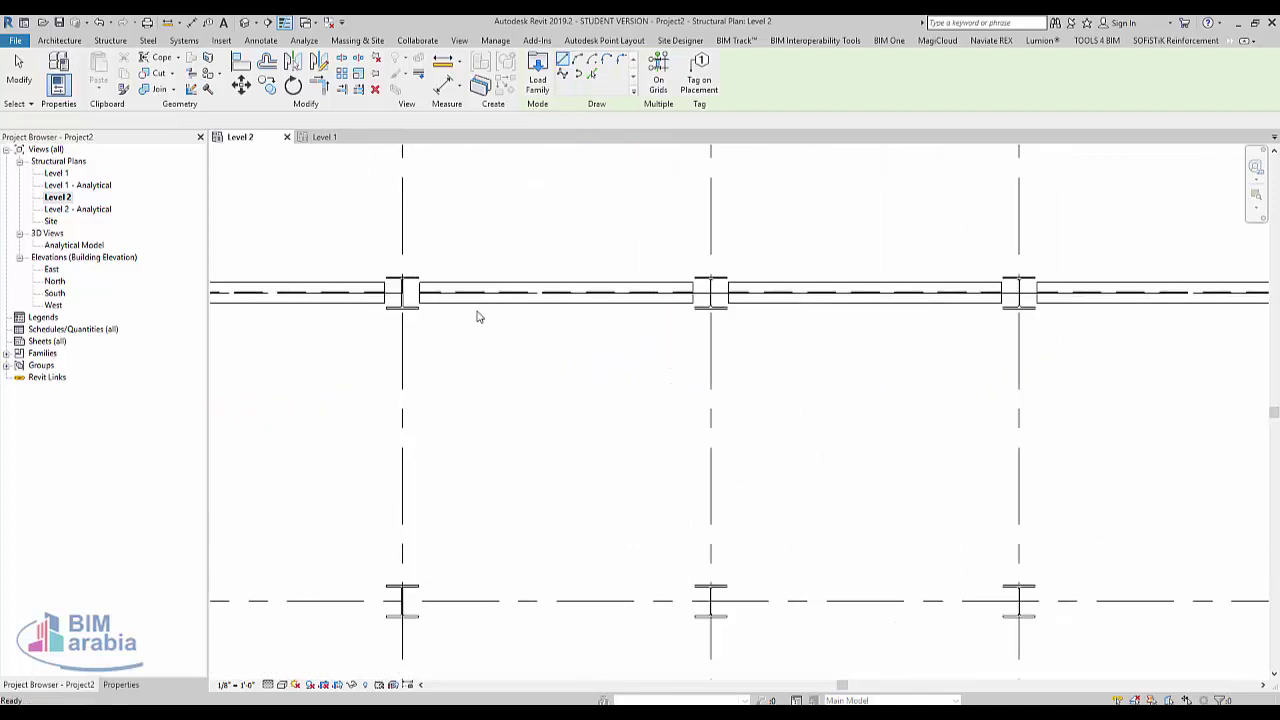
# Step: Select the beam between the first two columns to check it, then deselect it
pyautogui.click(478, 304)
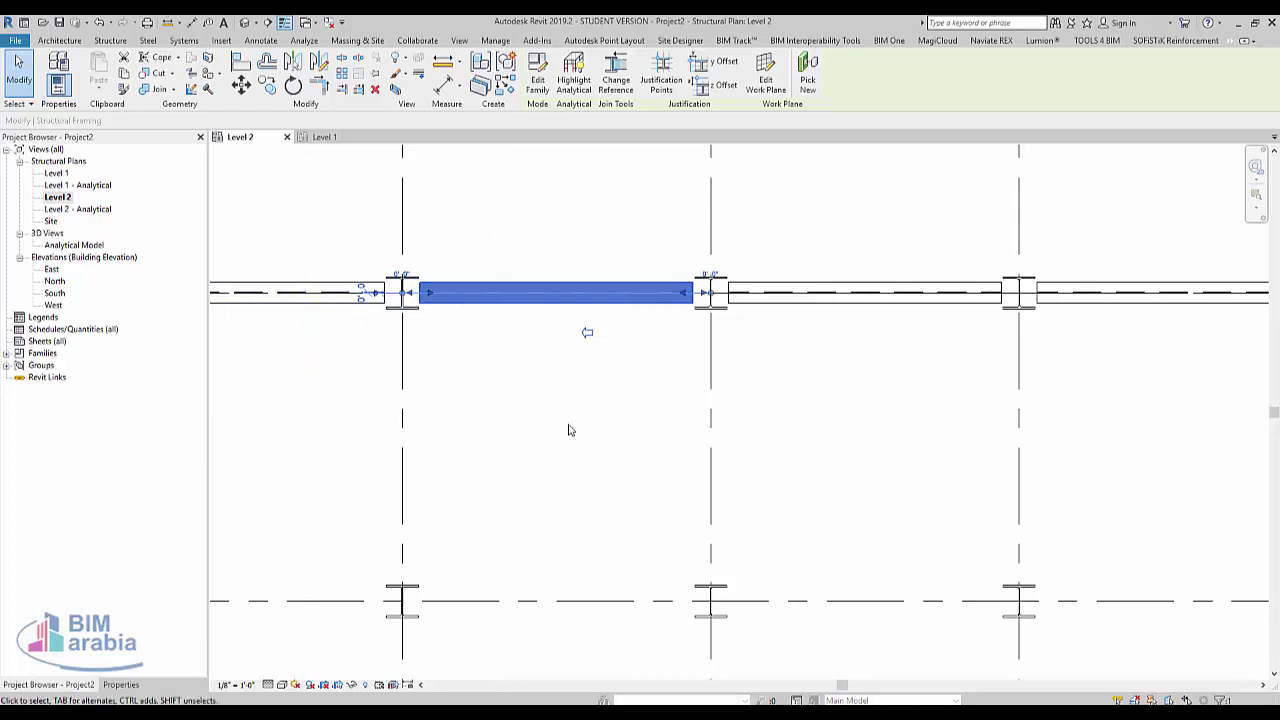
pyautogui.scroll(-2, 569, 429)
pyautogui.scroll(-1, 568, 430)
pyautogui.press('Escape')
pyautogui.scroll(-2, 561, 430)
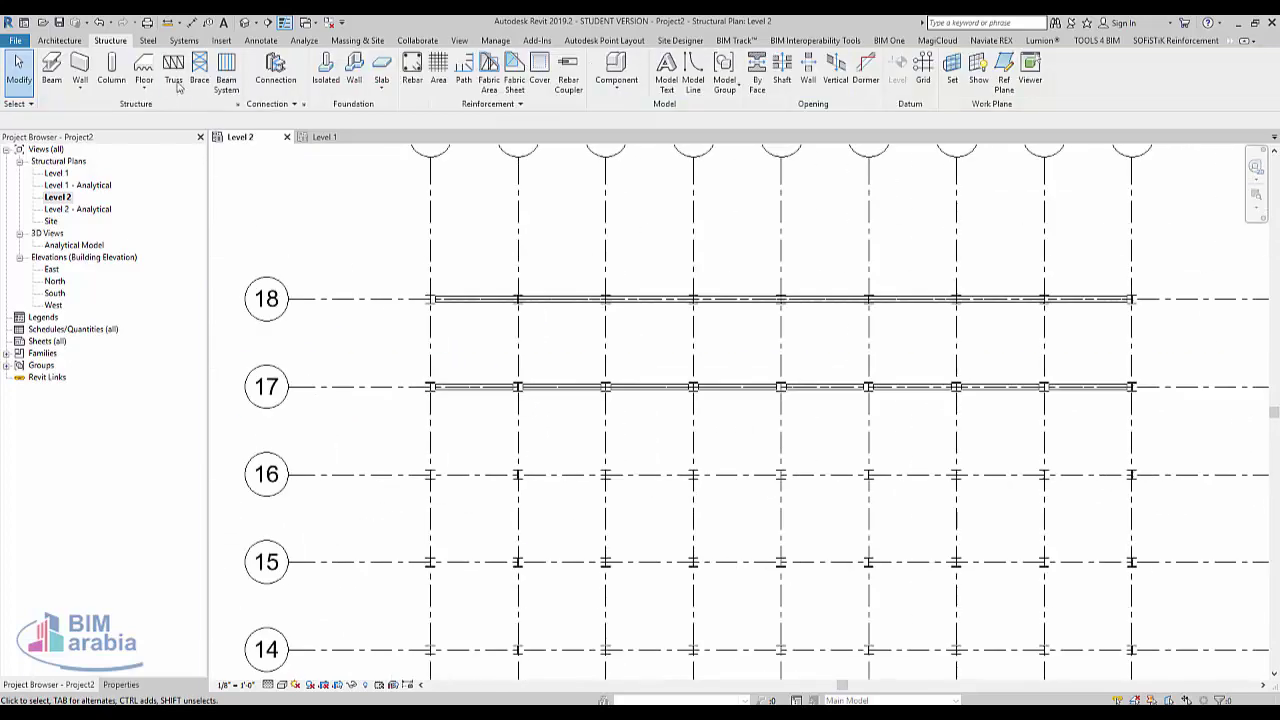
# Step: Open the default 3D view and set the visual style to Shaded
pyautogui.click(244, 22)
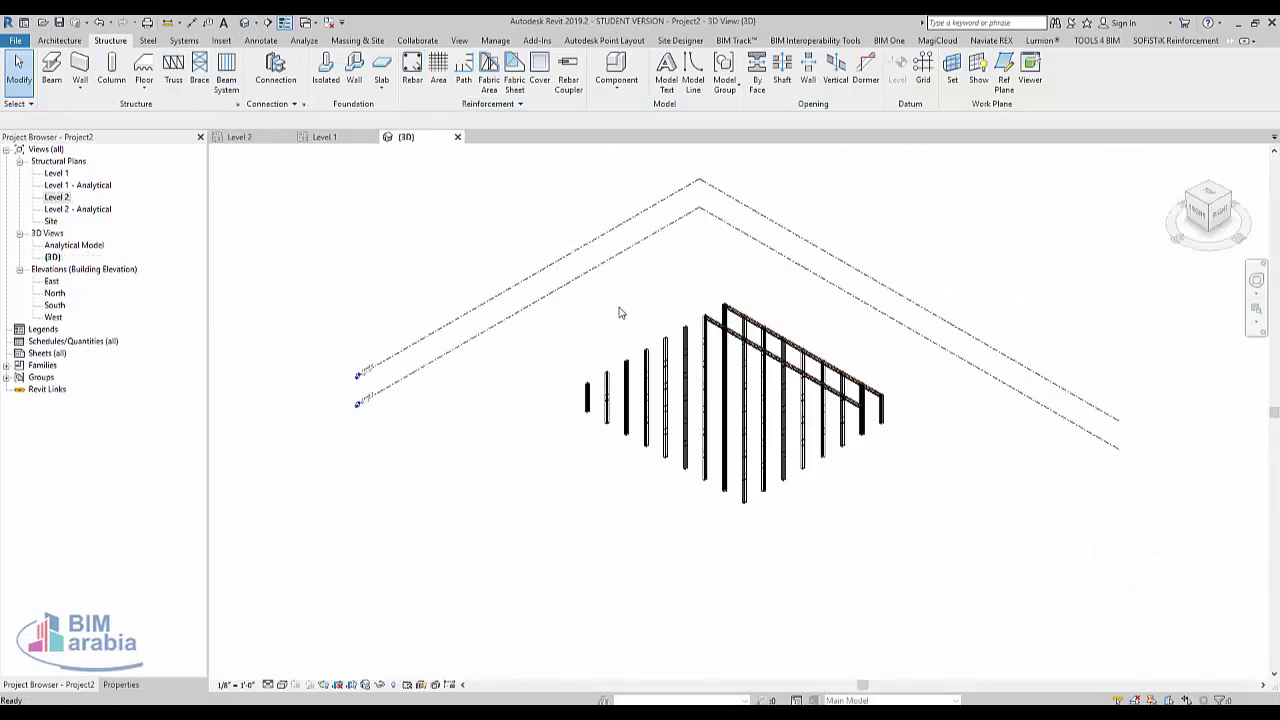
pyautogui.scroll(3, 617, 309)
pyautogui.scroll(3, 697, 323)
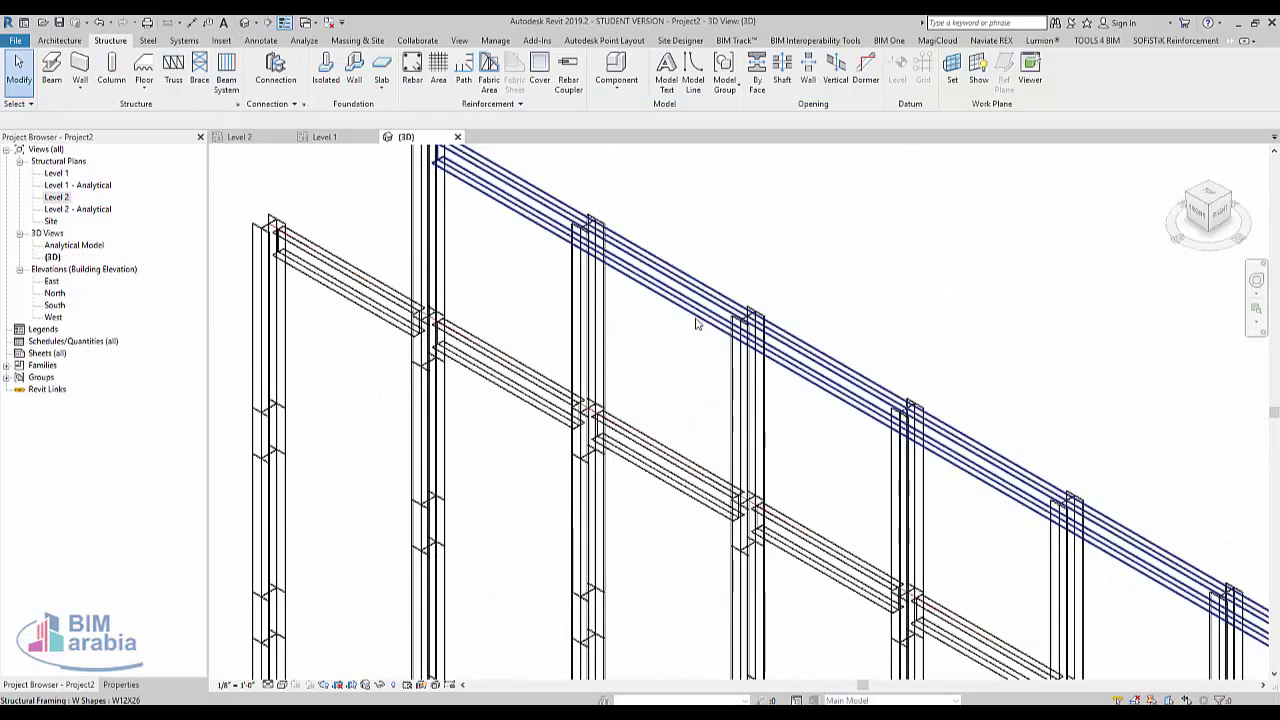
pyautogui.click(282, 685)
pyautogui.click(306, 631)
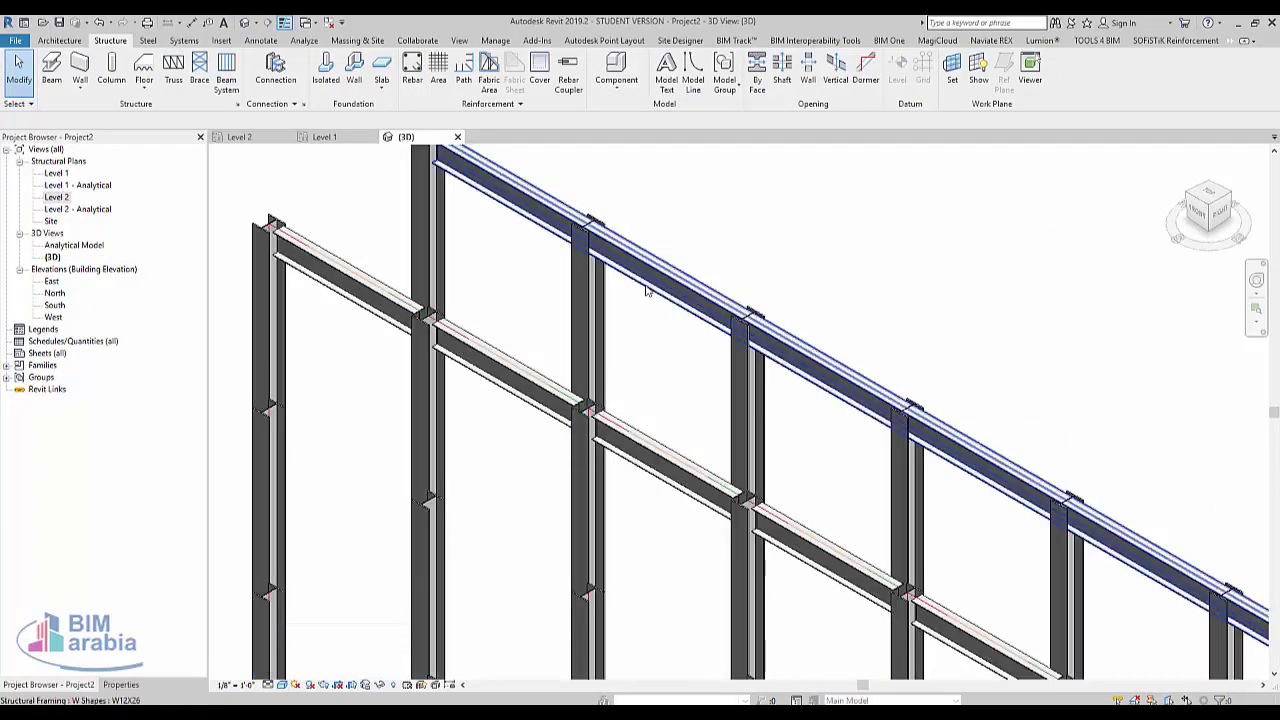
# Step: Inspect the top and left beams, orbit to a beam-column joint, and show the Steel tab
pyautogui.click(645, 338)
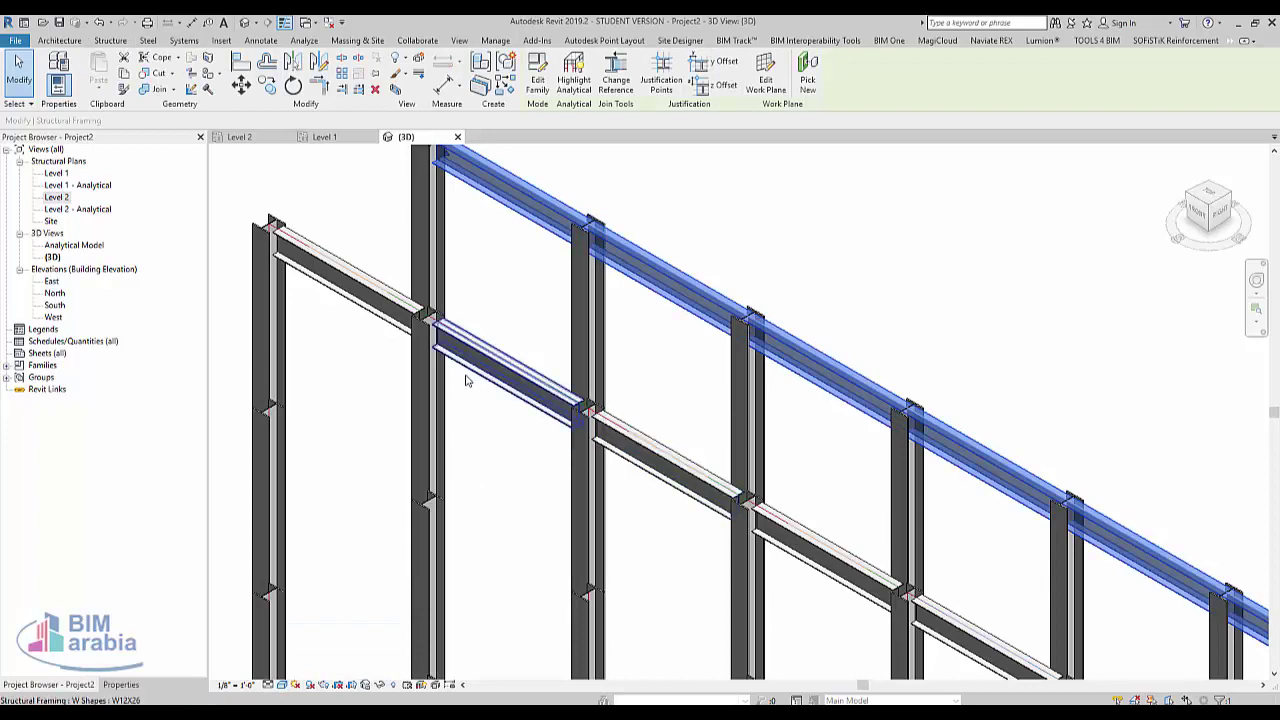
pyautogui.scroll(2, 402, 366)
pyautogui.click(402, 366)
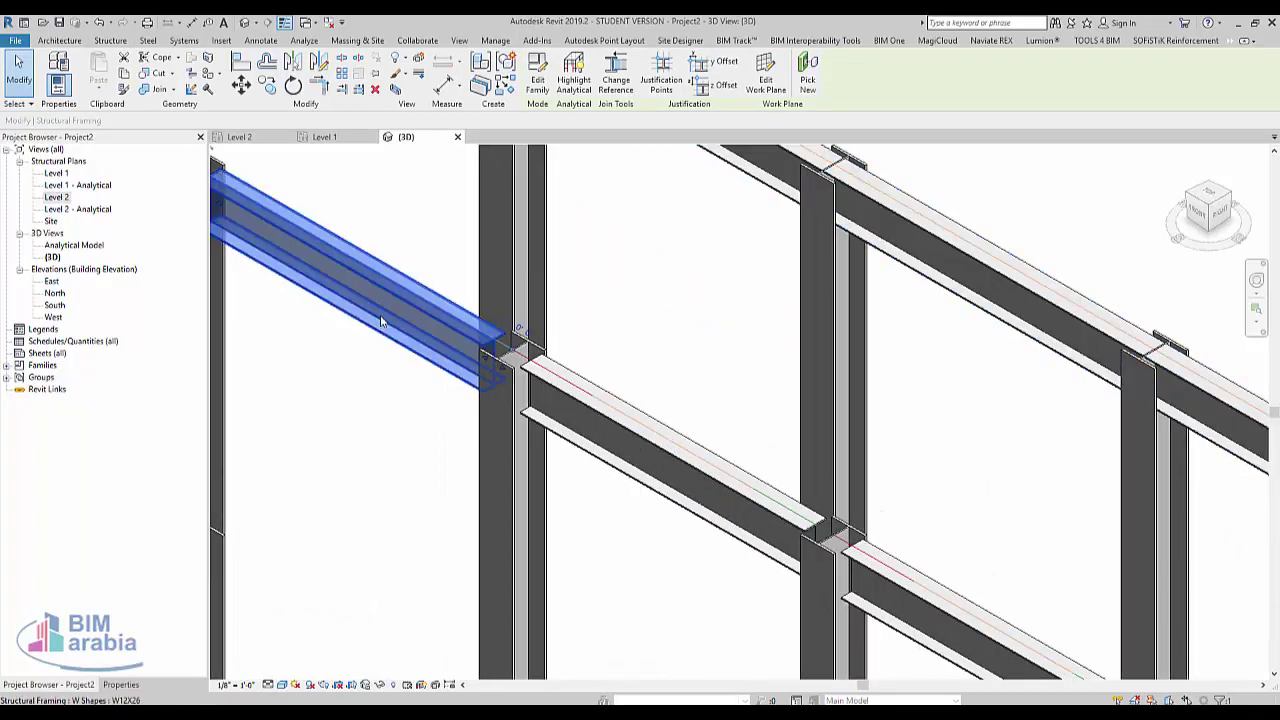
pyautogui.moveTo(403, 414)
pyautogui.keyDown('shift'); pyautogui.mouseDown(button='middle')
pyautogui.moveTo(505, 476)
pyautogui.moveTo(789, 423)
pyautogui.moveTo(857, 534)
pyautogui.mouseUp(button='middle'); pyautogui.keyUp('shift')
pyautogui.moveTo(614, 409); pyautogui.dragTo(478, 352, button='middle')
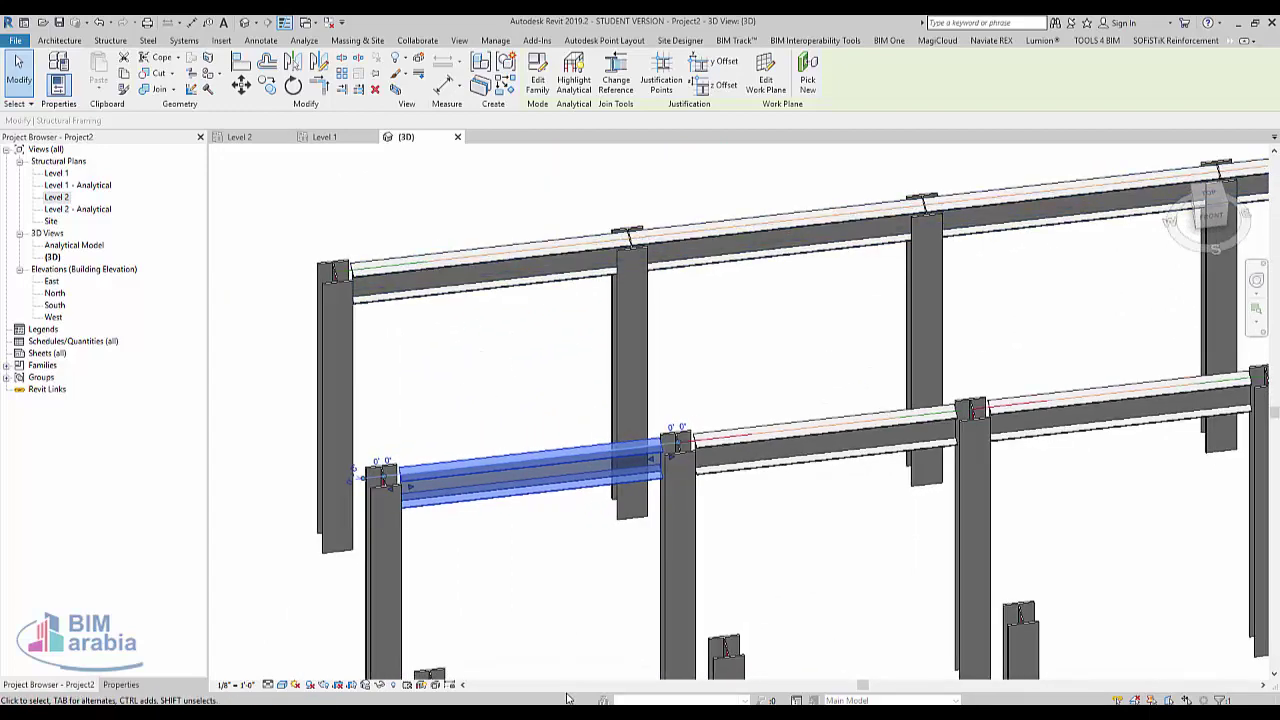
pyautogui.scroll(-1, 519, 388)
pyautogui.press('Escape')
pyautogui.scroll(3, 320, 297)
pyautogui.scroll(2, 400, 246)
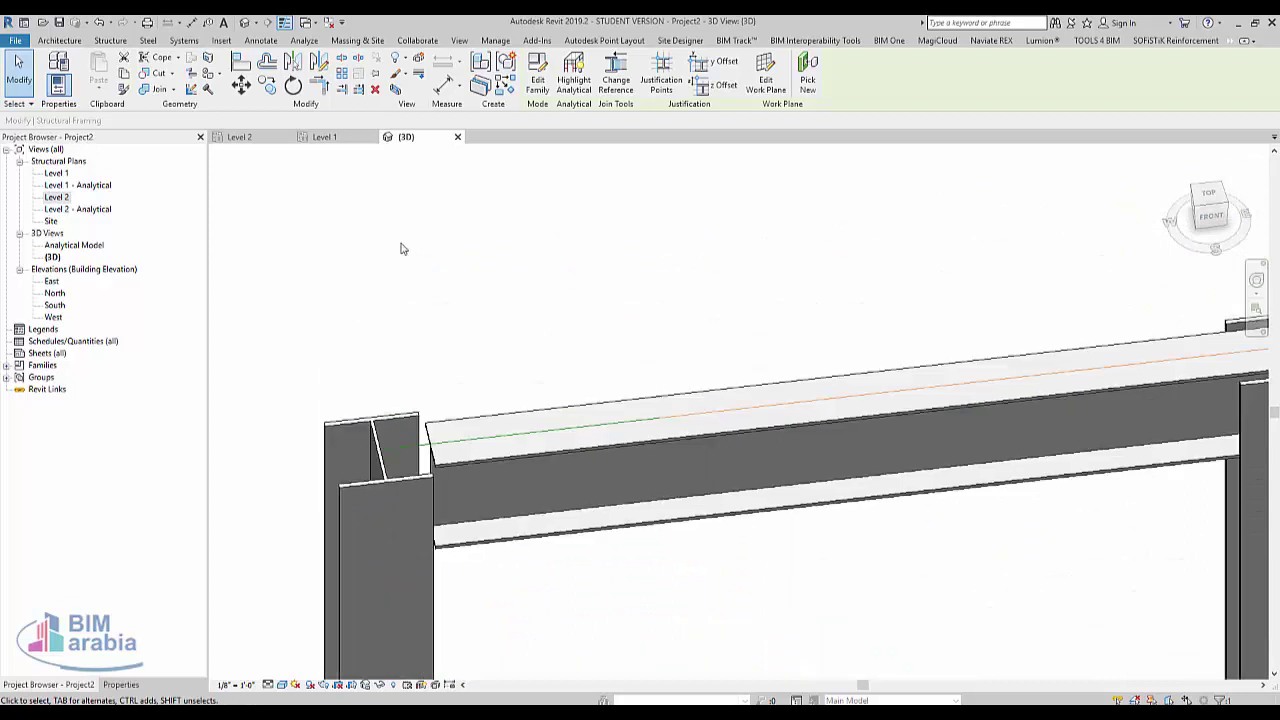
pyautogui.click(148, 40)
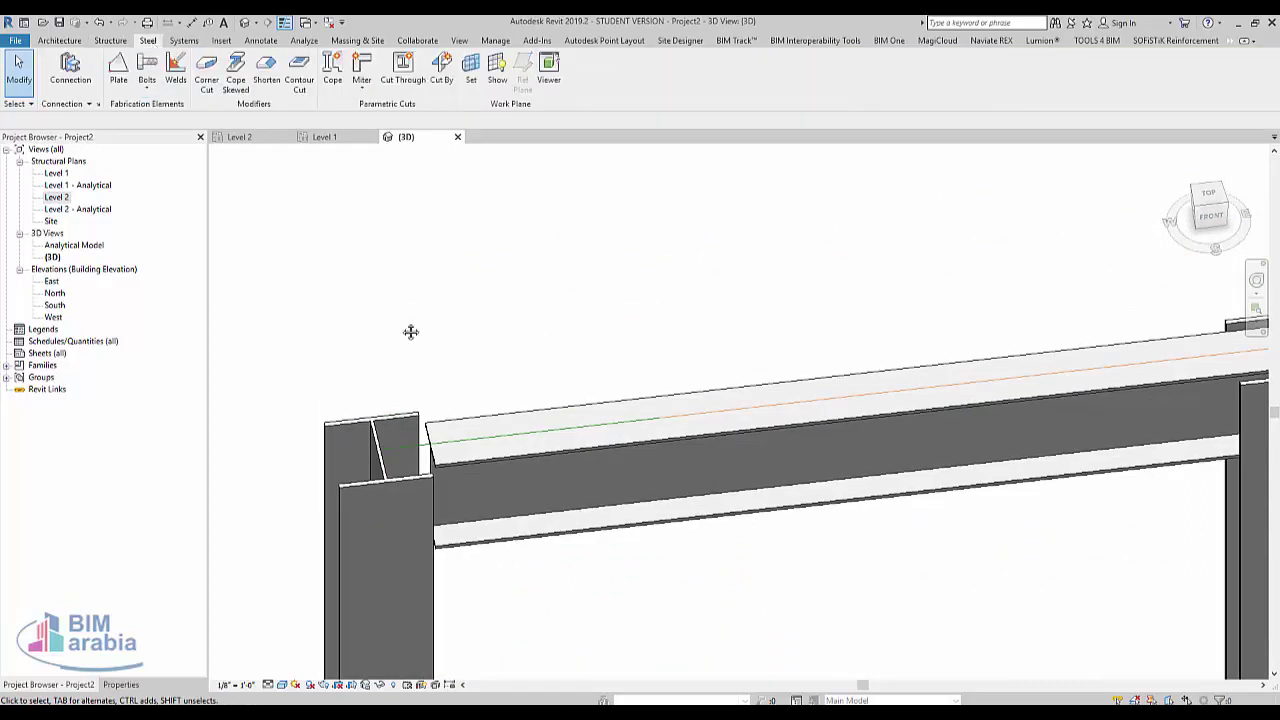
# Step: Cope the W12X26 beam end against the W10X49 corner column
pyautogui.moveTo(410, 332); pyautogui.dragTo(634, 246, button='middle')
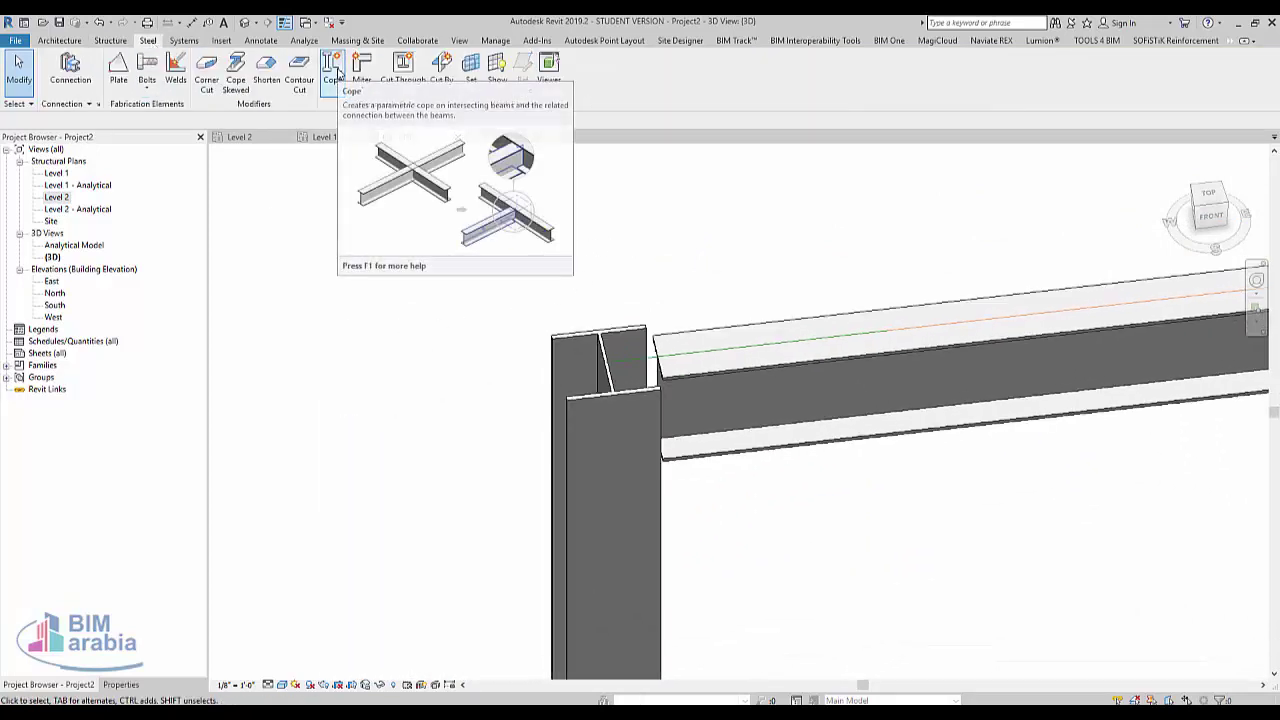
pyautogui.click(333, 72)
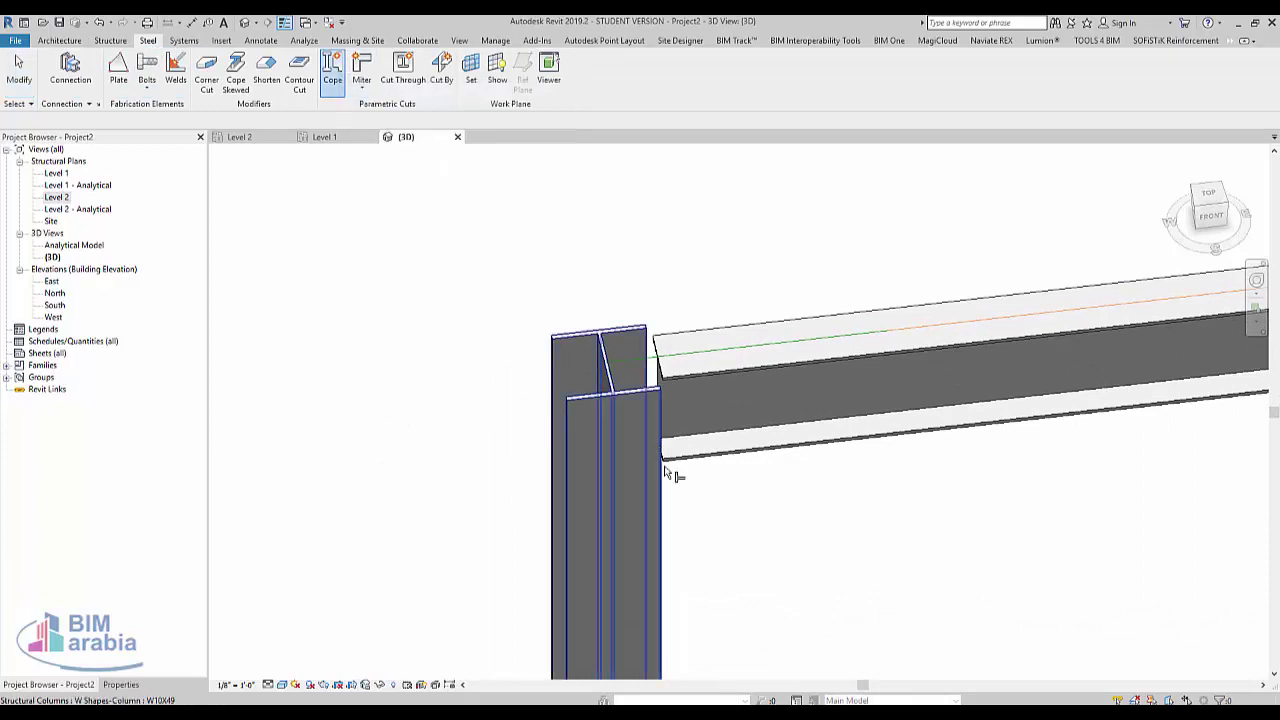
pyautogui.click(663, 530)
pyautogui.click(732, 440)
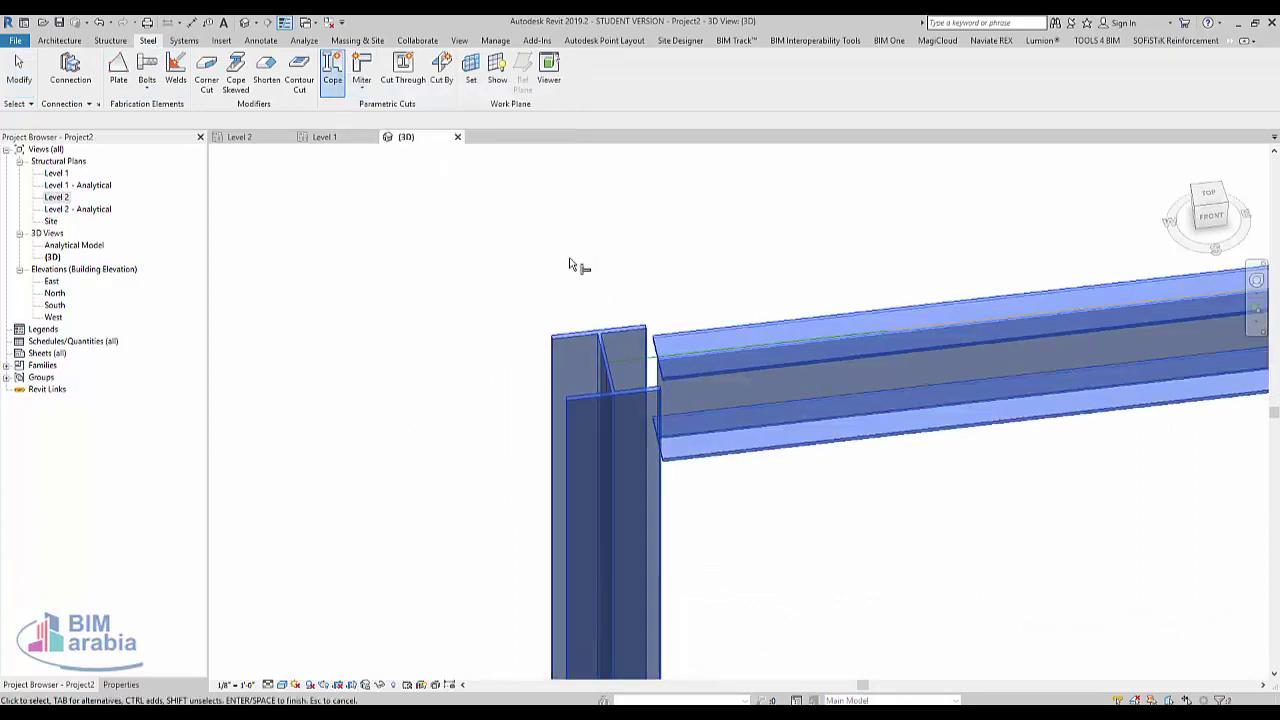
pyautogui.moveTo(897, 594); pyautogui.dragTo(788, 446, button='middle')
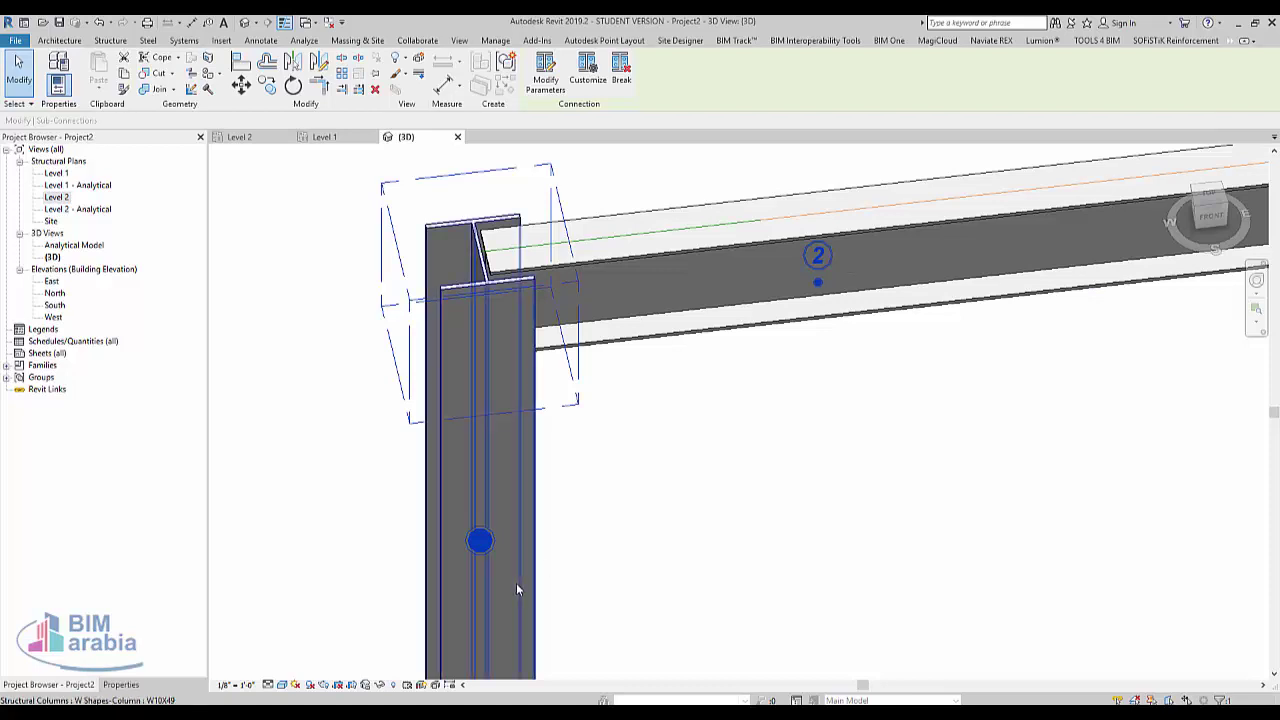
# Step: Toggle the joint's primary member, then add a 1/4" double fillet site weld to the connection
pyautogui.click(818, 285)
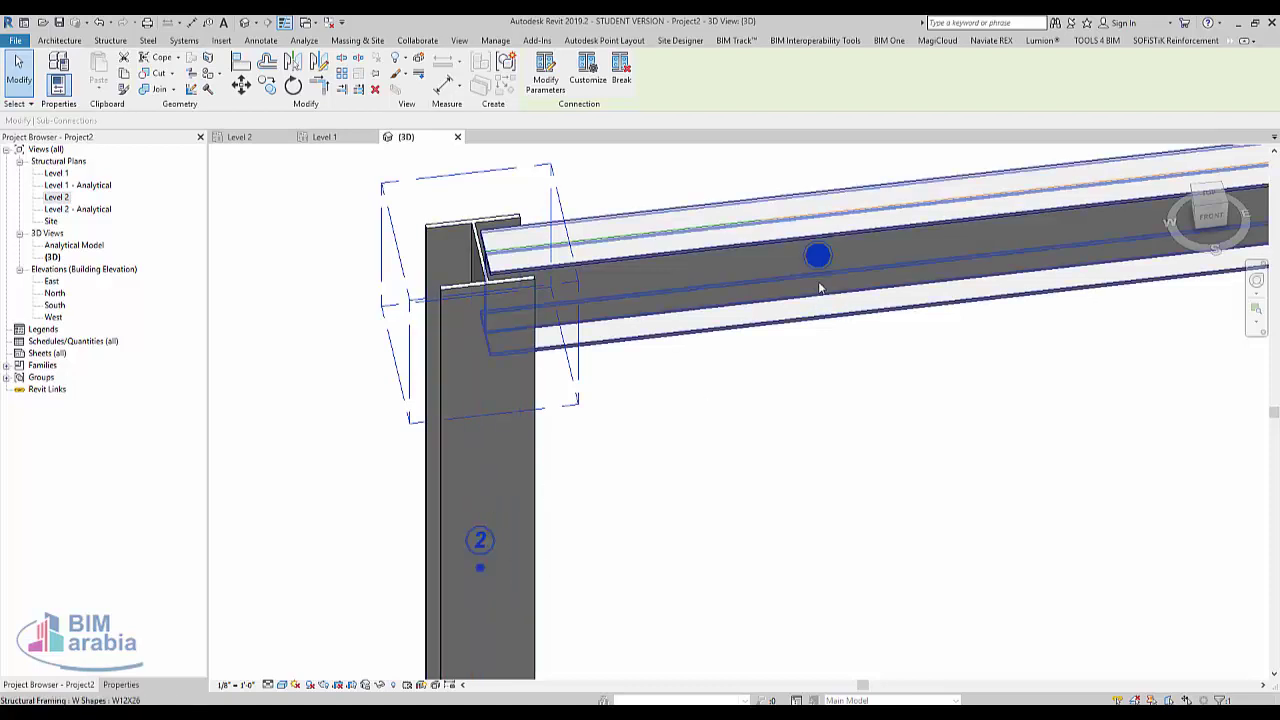
pyautogui.click(480, 566)
pyautogui.click(481, 566)
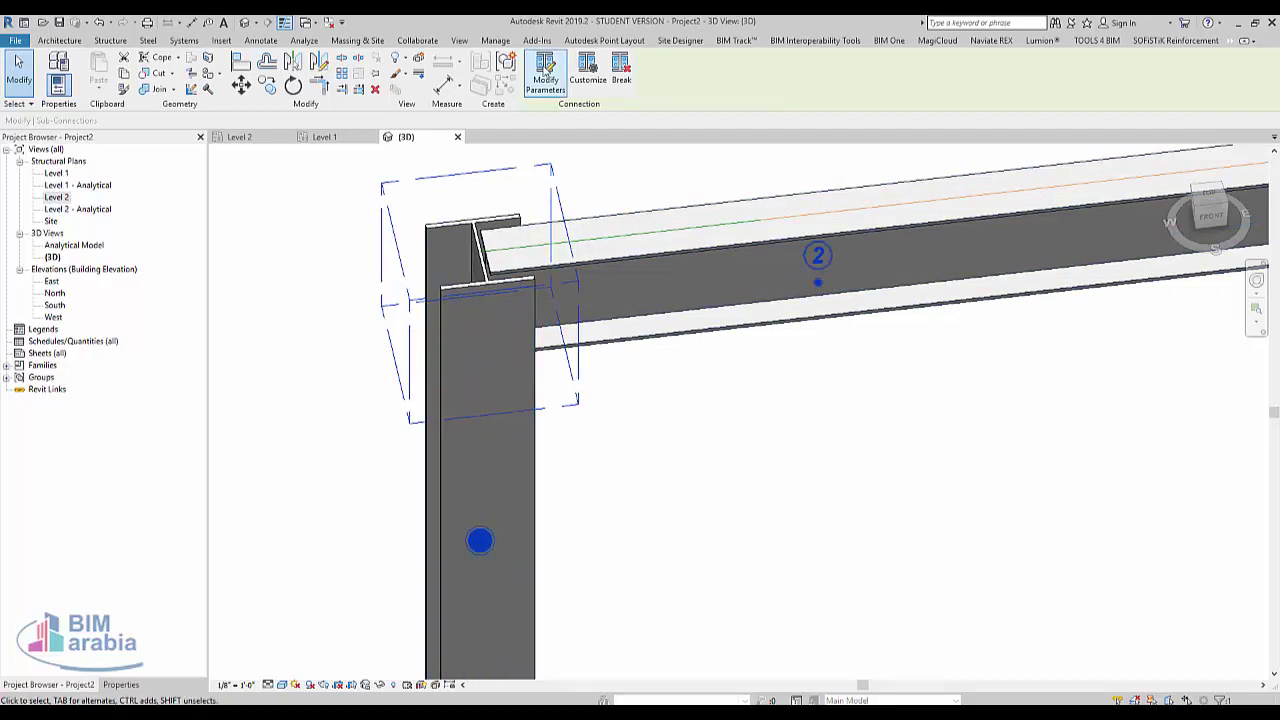
pyautogui.click(545, 70)
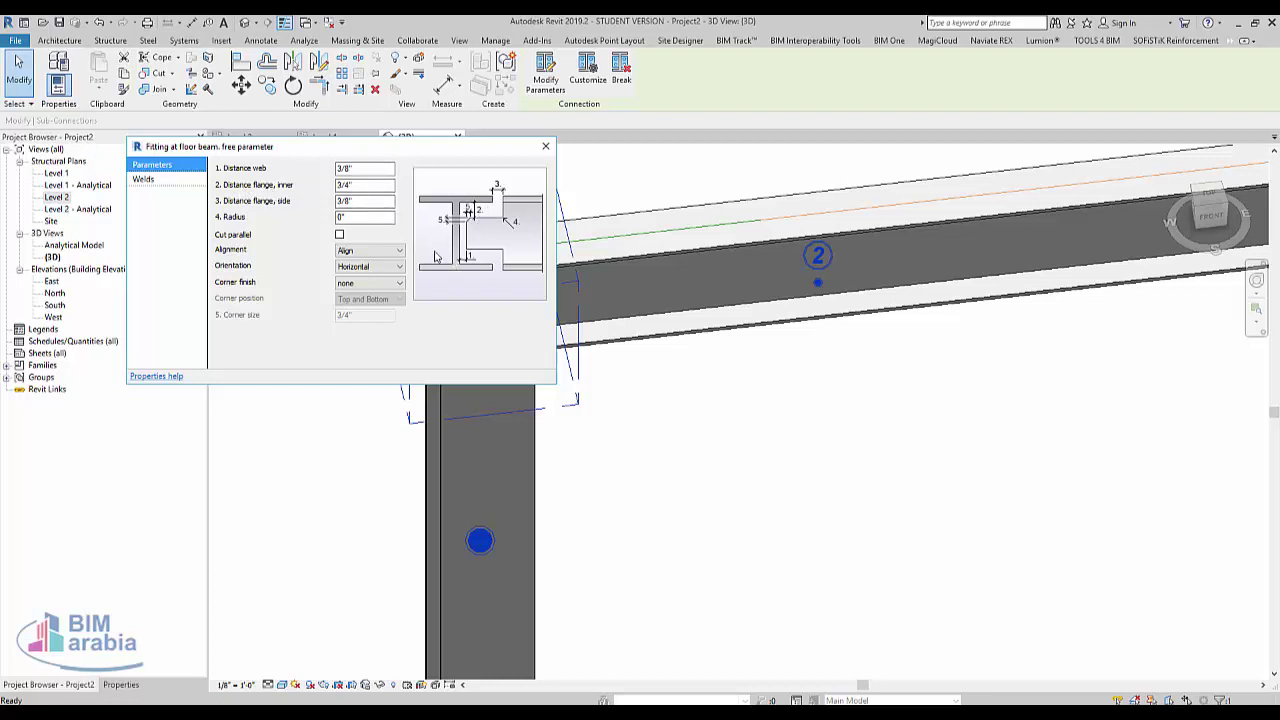
pyautogui.click(174, 180)
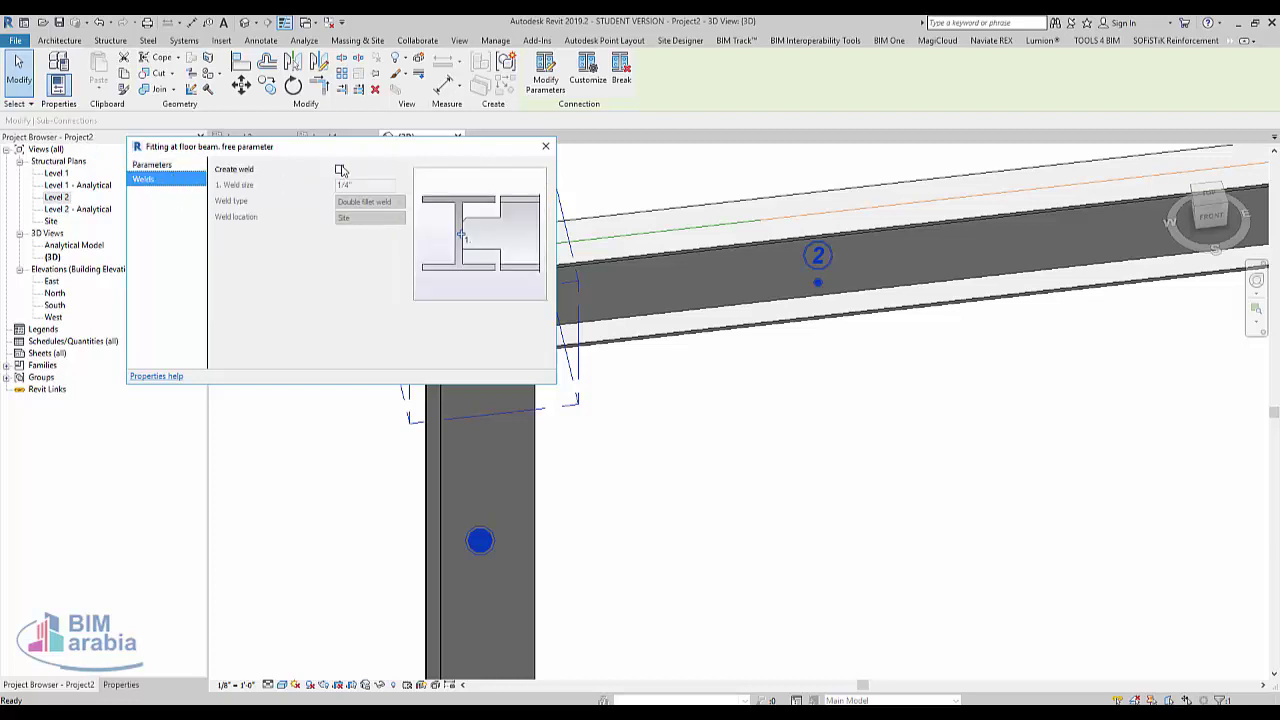
pyautogui.click(340, 170)
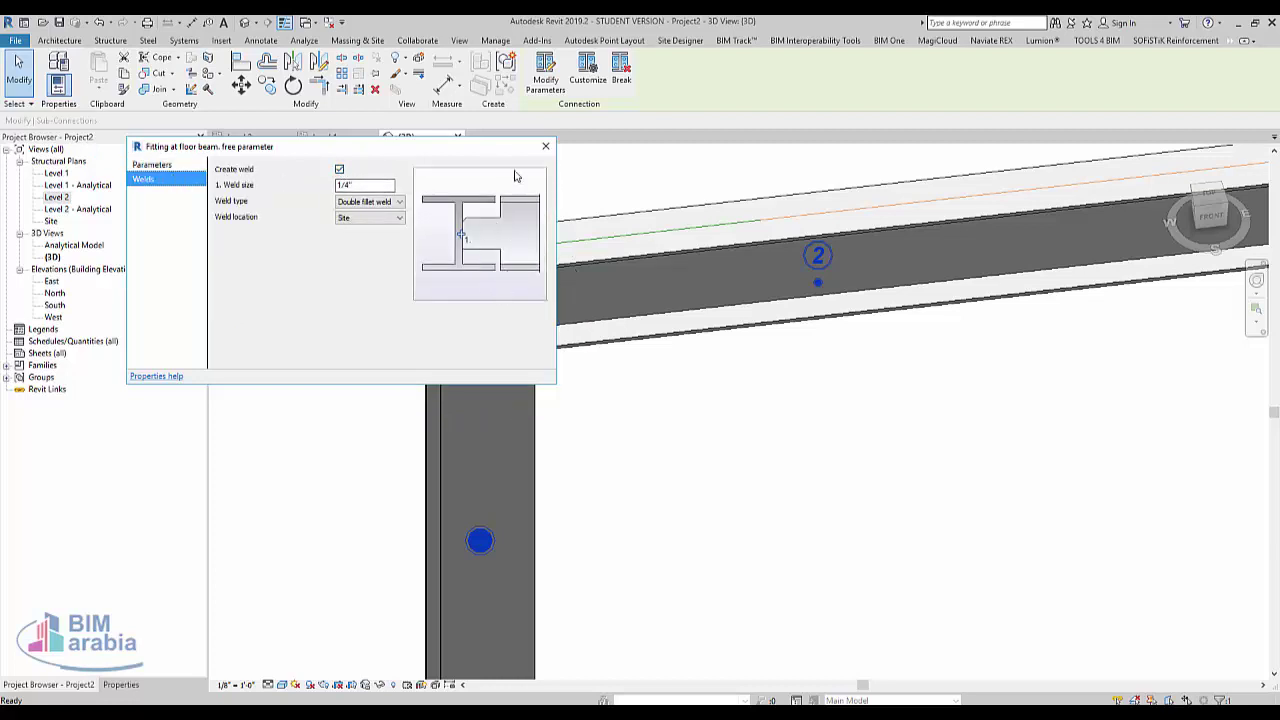
pyautogui.moveTo(492, 147); pyautogui.dragTo(402, 195)
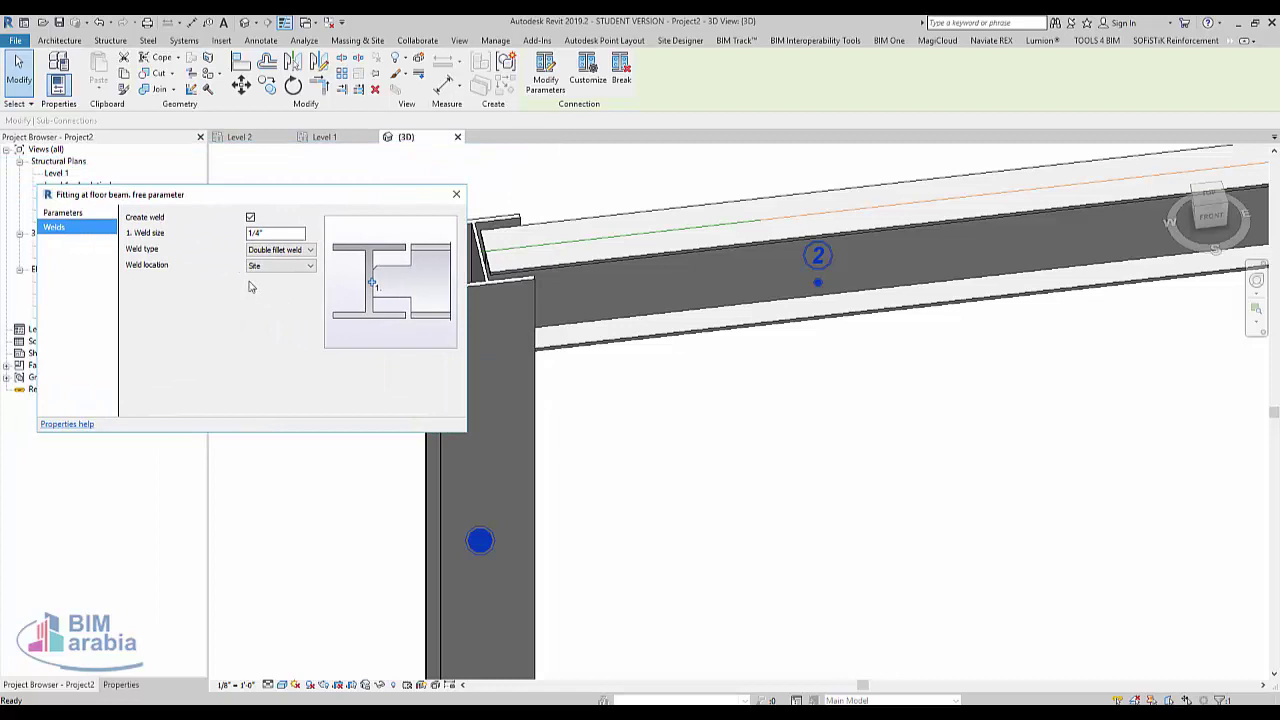
pyautogui.click(456, 195)
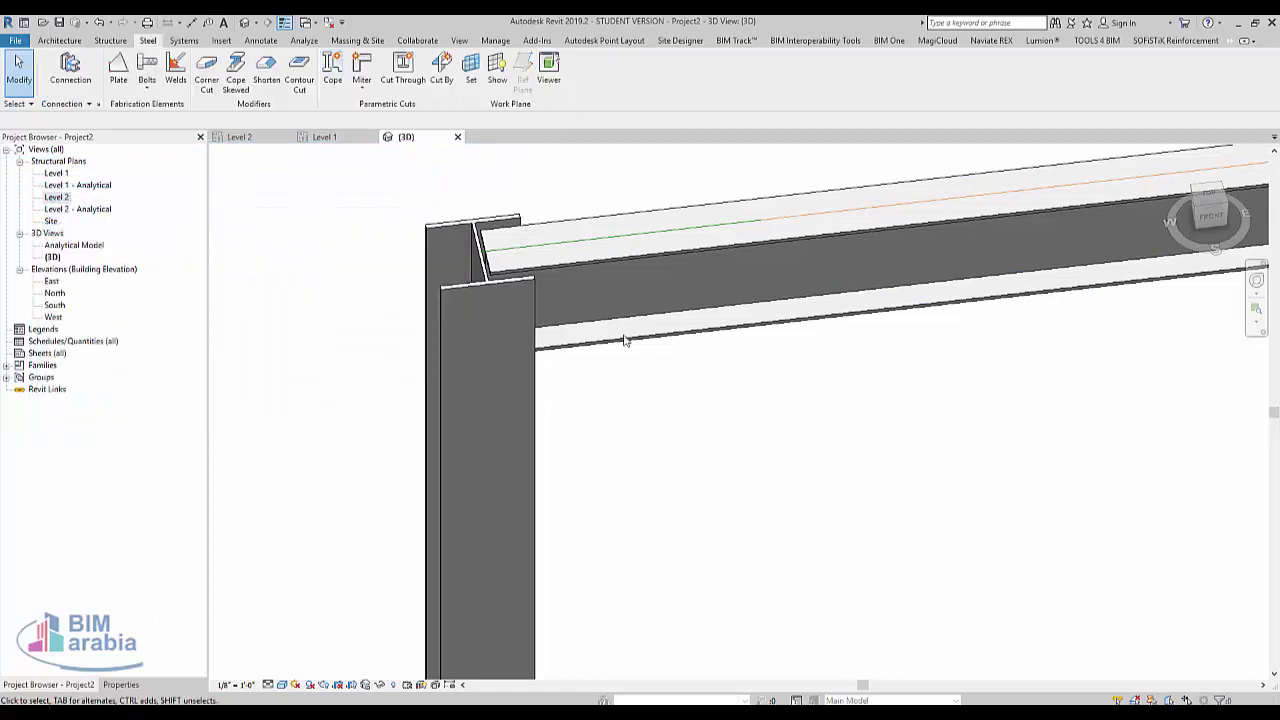
# Step: Reselect the connection and open Customize, then cancel it
pyautogui.moveTo(323, 177); pyautogui.dragTo(588, 344)
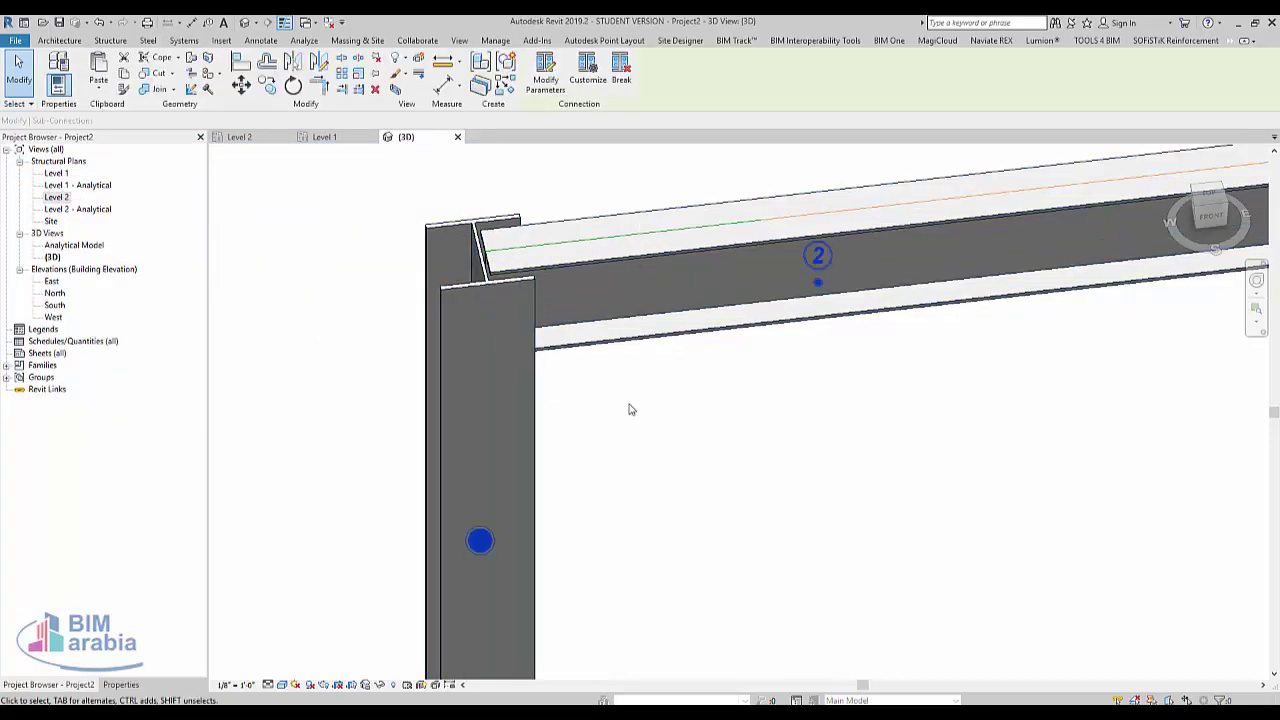
pyautogui.click(585, 72)
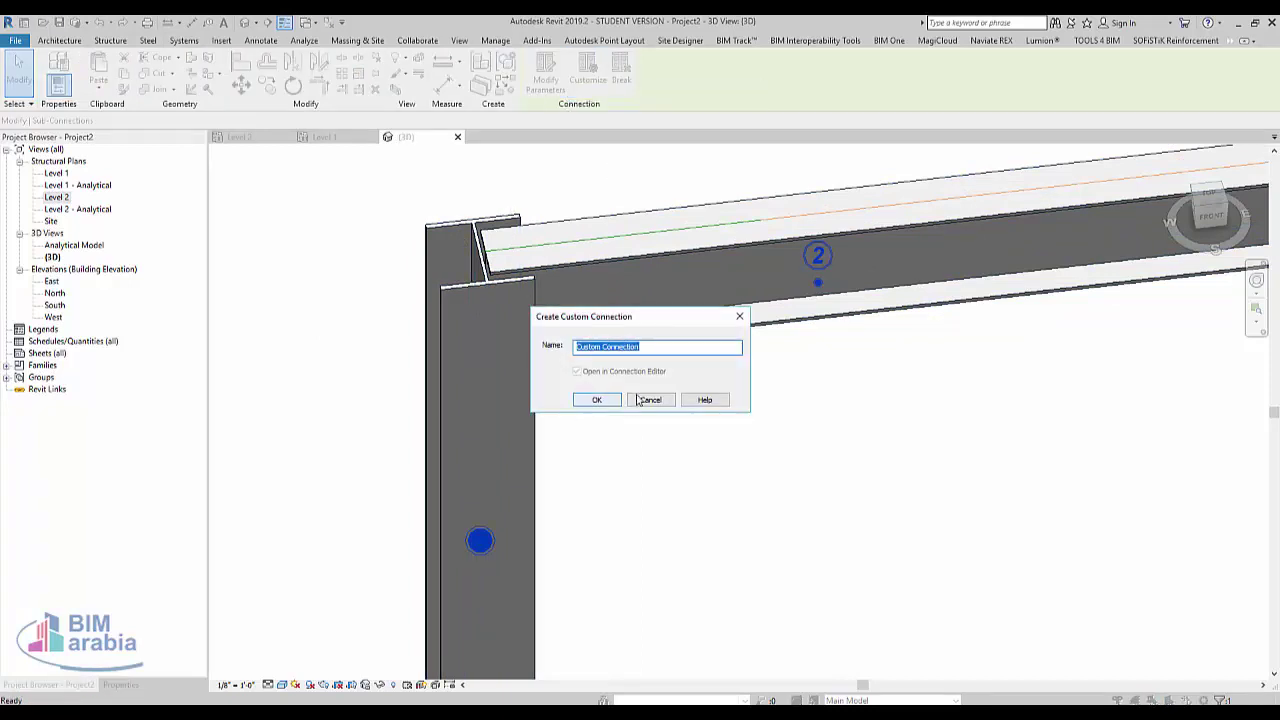
pyautogui.click(650, 400)
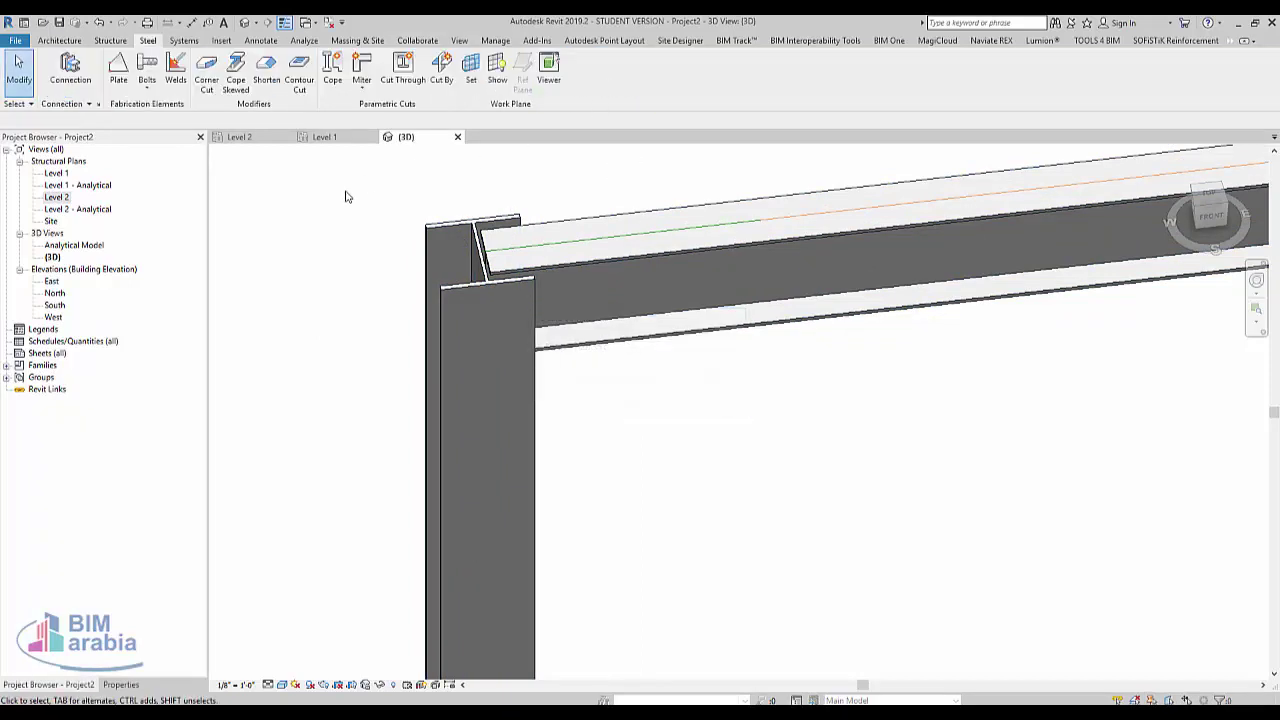
pyautogui.scroll(-3, 491, 386)
pyautogui.scroll(-2, 586, 380)
# Step: Mitre the front Level 2 beam with the left corner column
pyautogui.scroll(1, 491, 400)
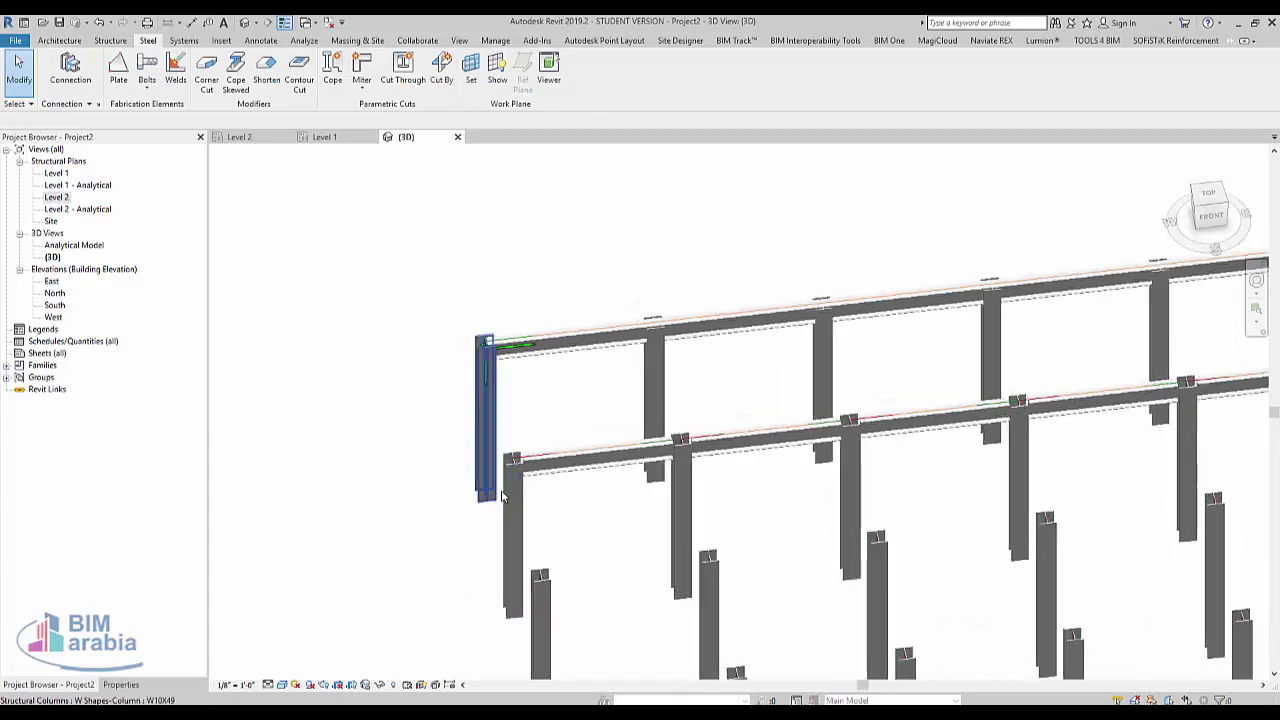
pyautogui.scroll(4, 582, 447)
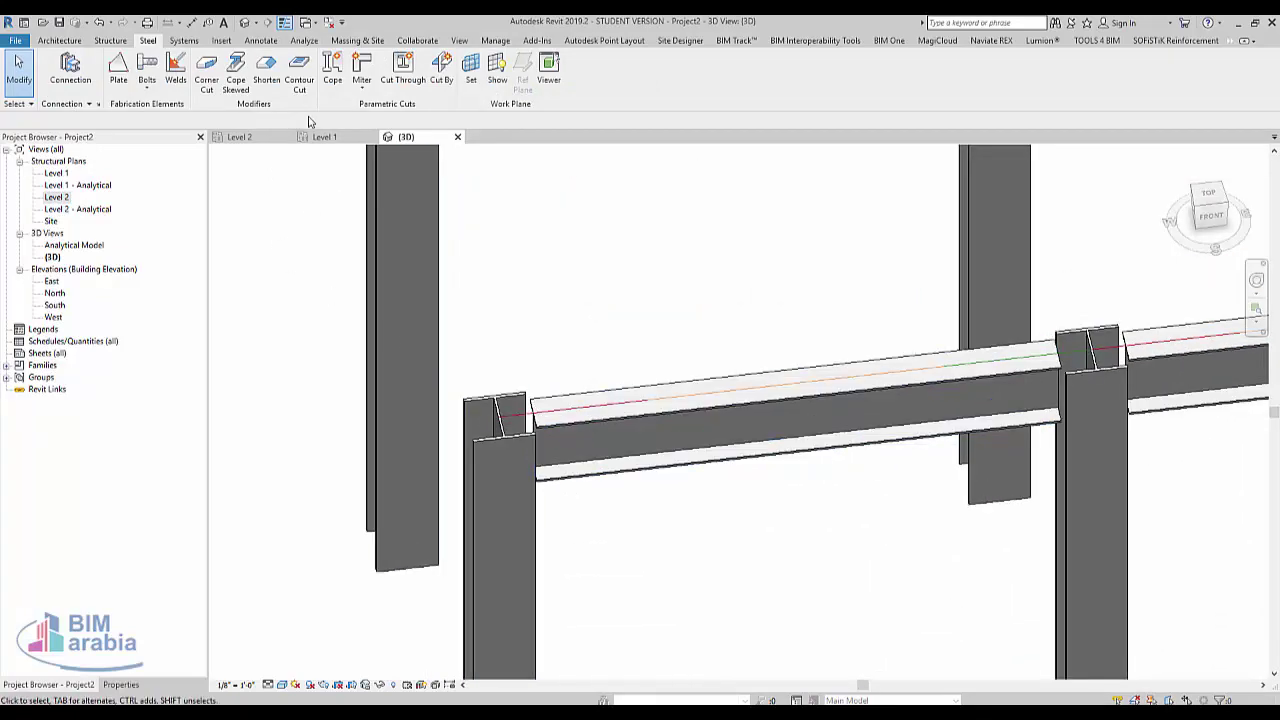
pyautogui.click(362, 75)
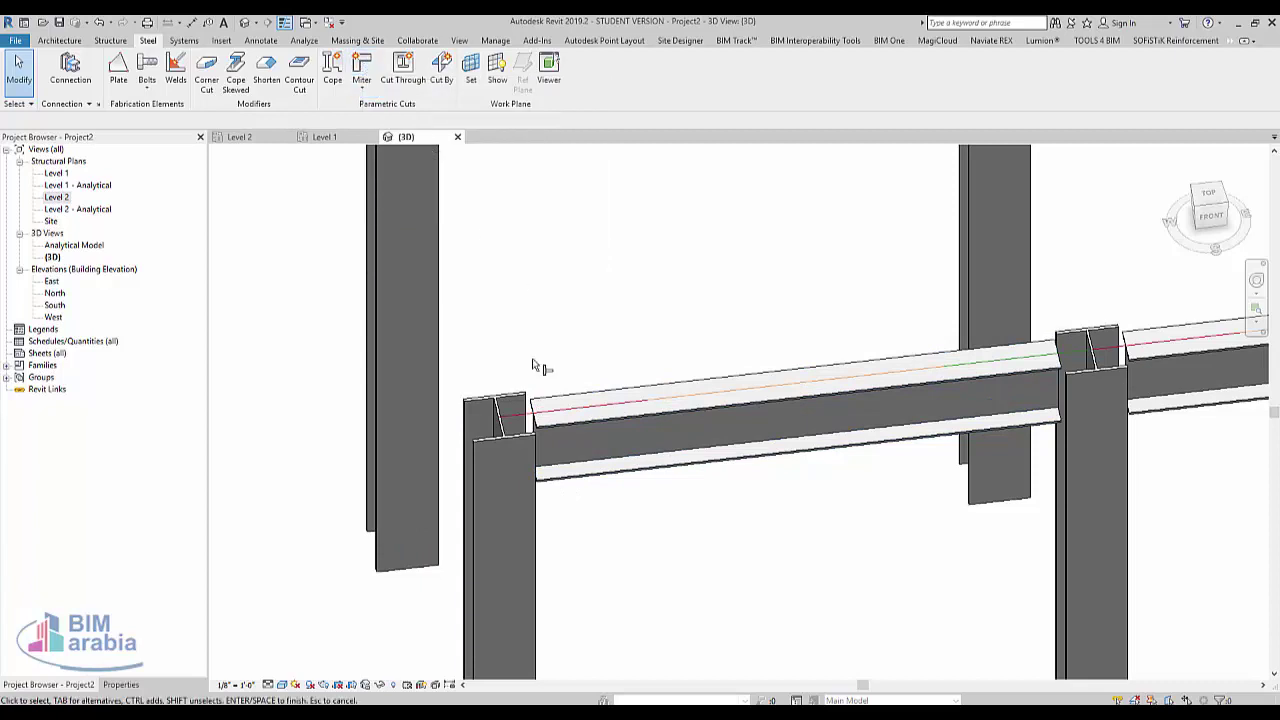
pyautogui.click(586, 441)
pyautogui.click(535, 542)
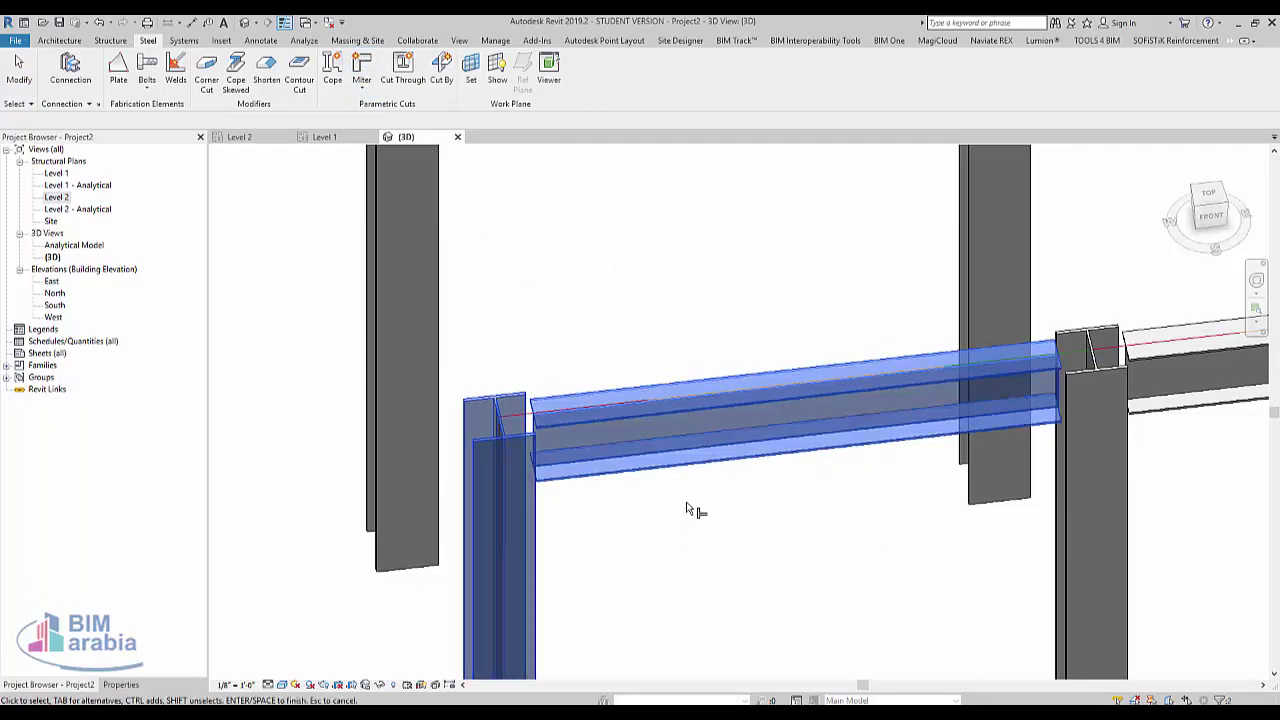
pyautogui.press('Return')
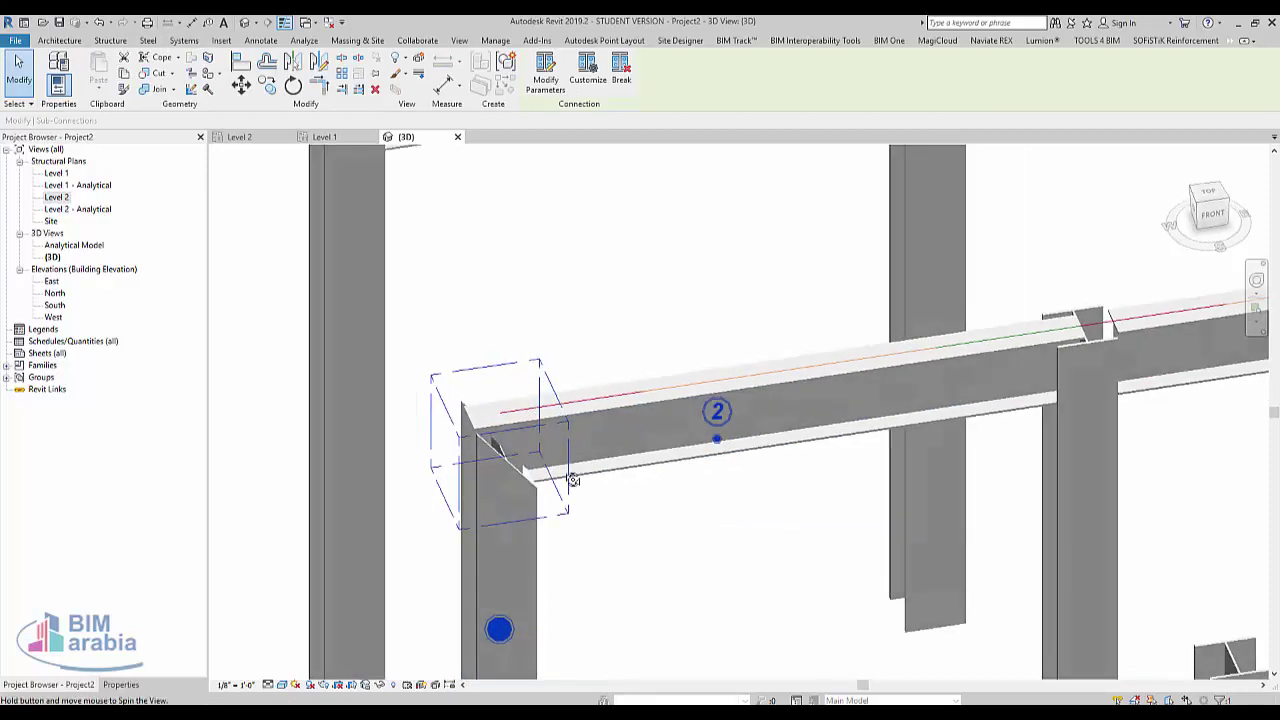
# Step: Swap the mitre's primary member and back, then select the front beam and corner column
pyautogui.keyDown('shift'); pyautogui.moveTo(560, 551); pyautogui.dragTo(570, 452, button='middle'); pyautogui.keyUp('shift')
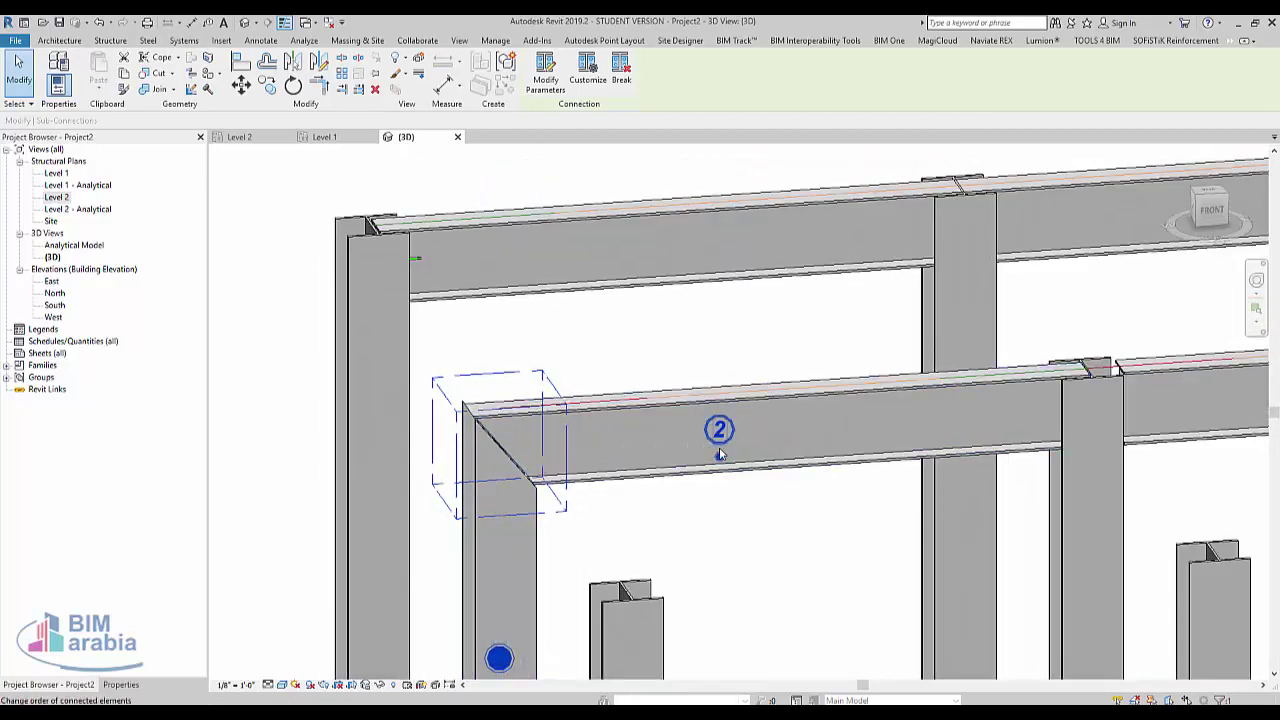
pyautogui.click(720, 457)
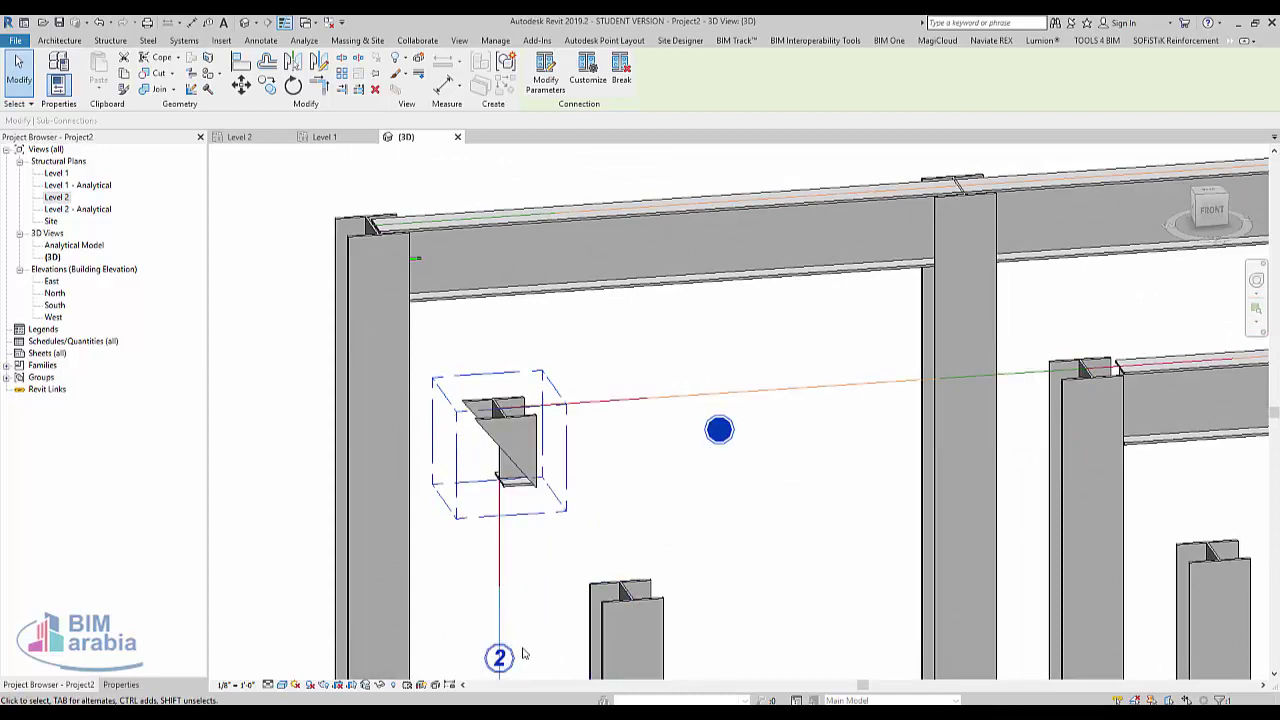
pyautogui.keyDown('shift'); pyautogui.moveTo(522, 653); pyautogui.dragTo(568, 513, button='middle'); pyautogui.keyUp('shift')
pyautogui.click(554, 556)
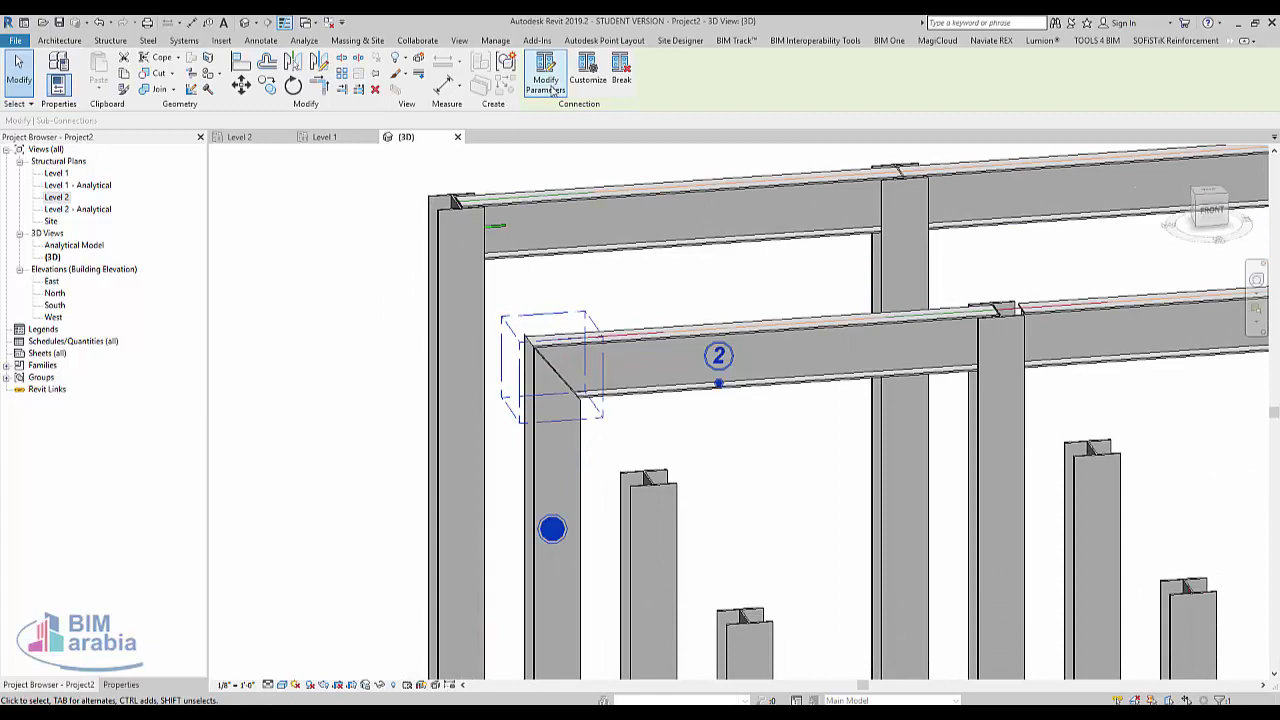
pyautogui.click(620, 88)
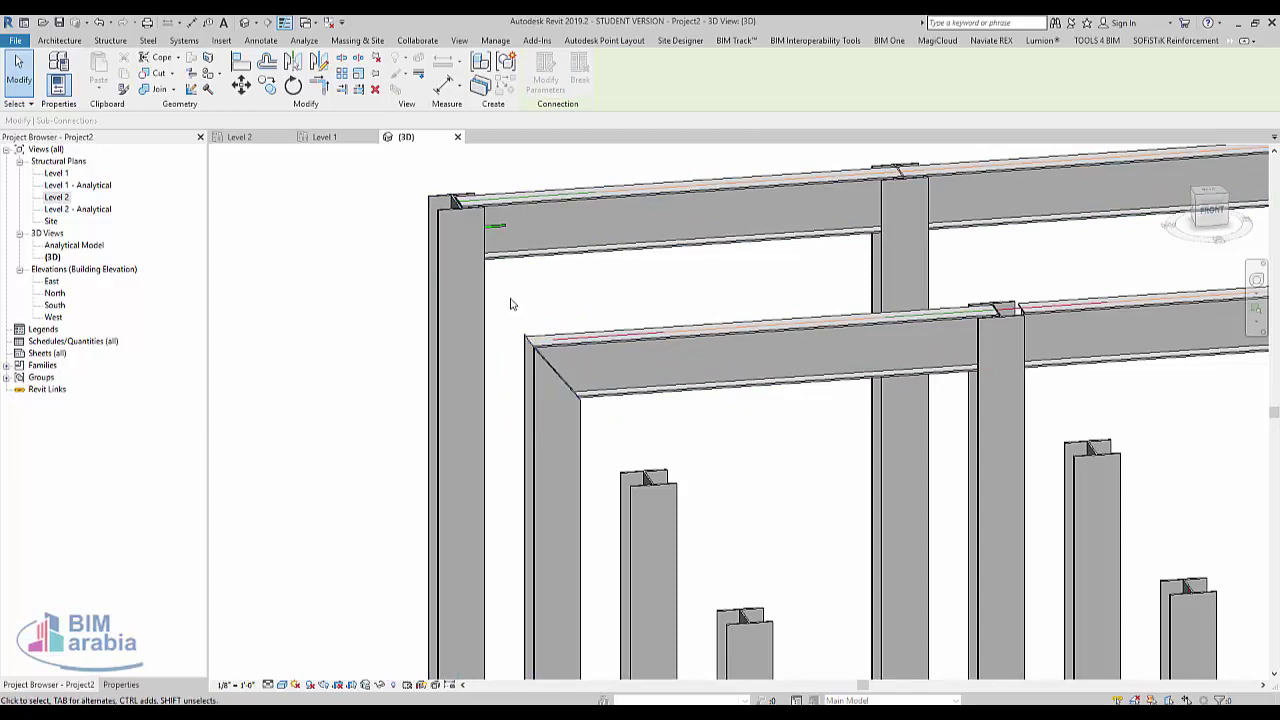
pyautogui.moveTo(510, 300); pyautogui.dragTo(628, 432)
# Step: Undo the deletion, then Cut By the rear upper beam with the middle column, beam primary
pyautogui.press('Delete')
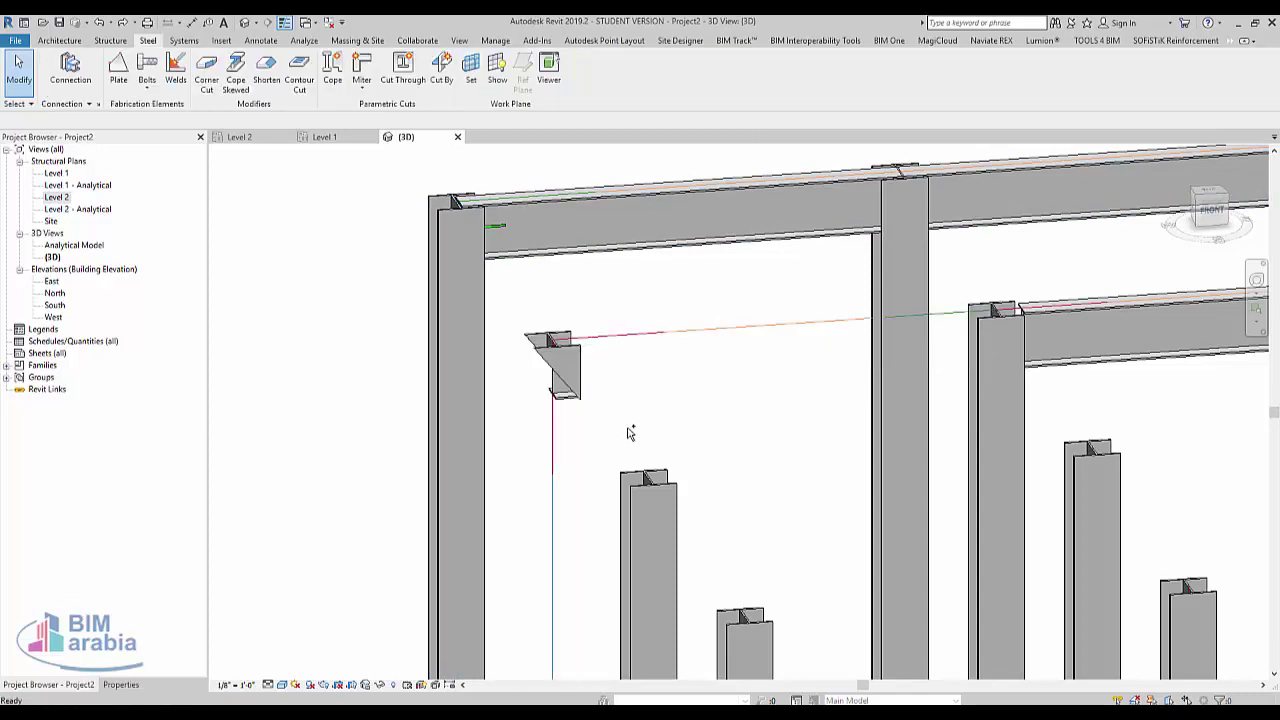
pyautogui.hotkey('ctrl', 'z')
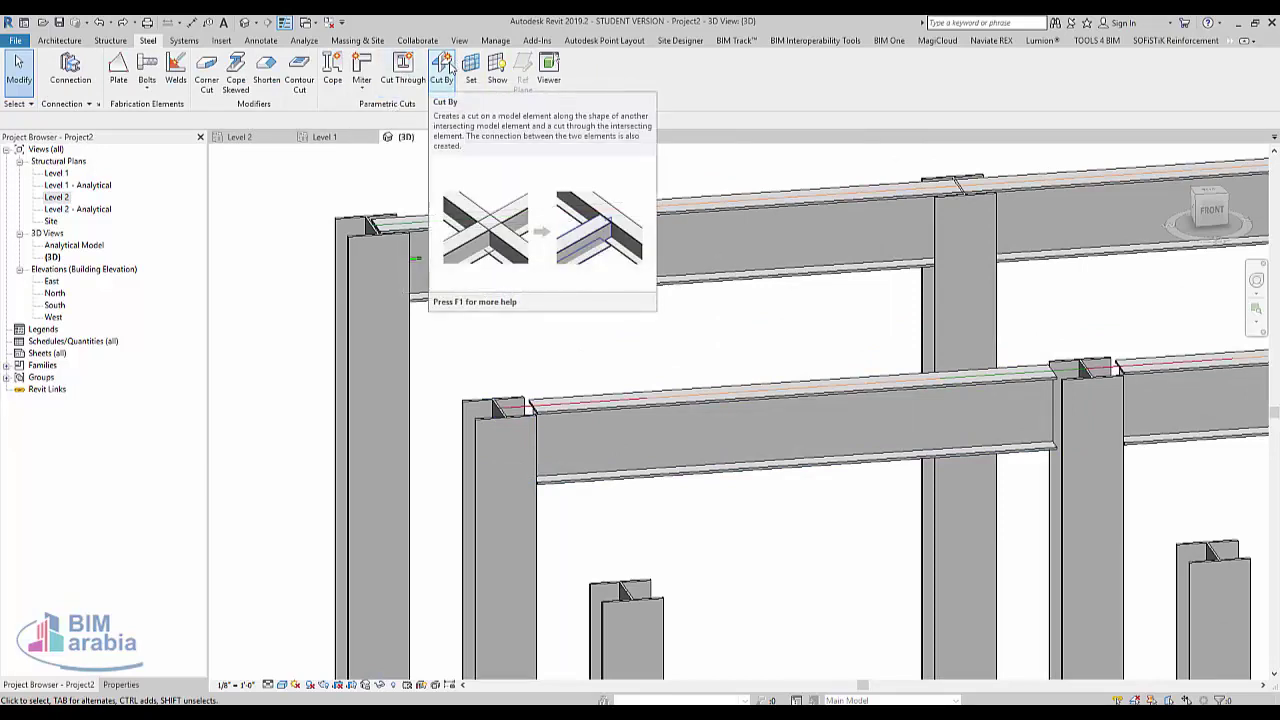
pyautogui.click(447, 66)
pyautogui.scroll(-2, 580, 517)
pyautogui.scroll(-1, 550, 518)
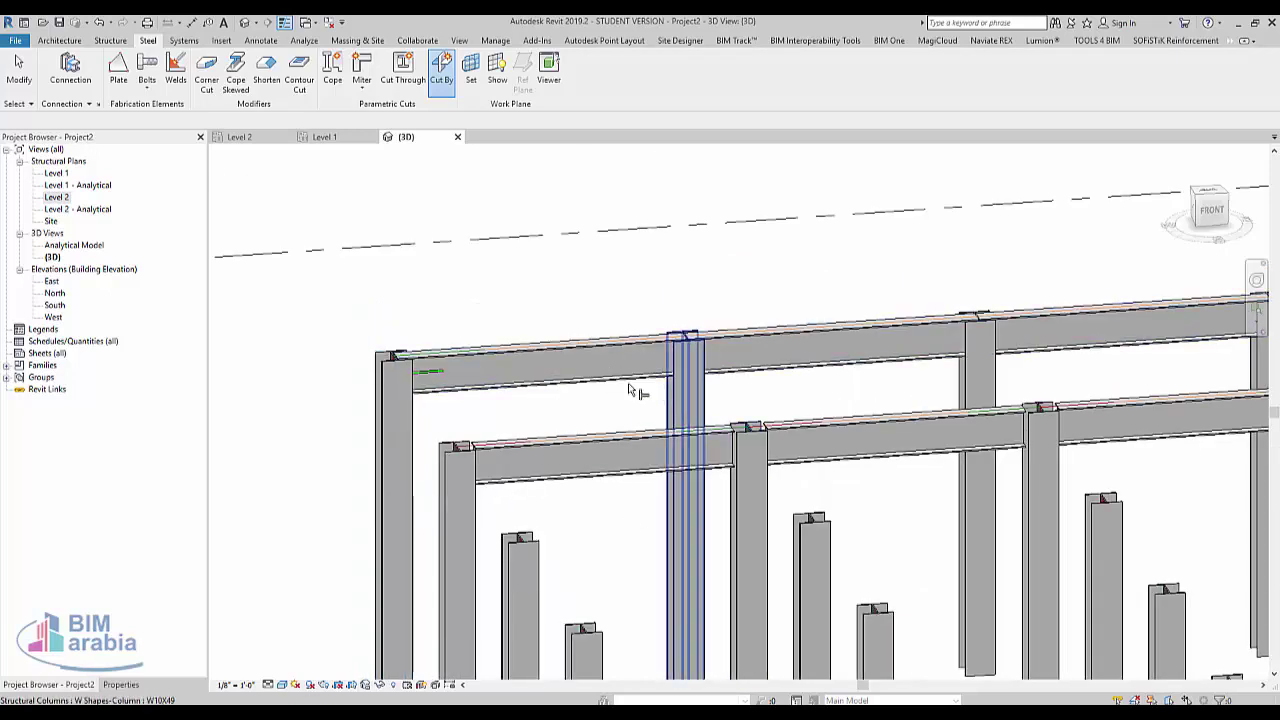
pyautogui.click(685, 418)
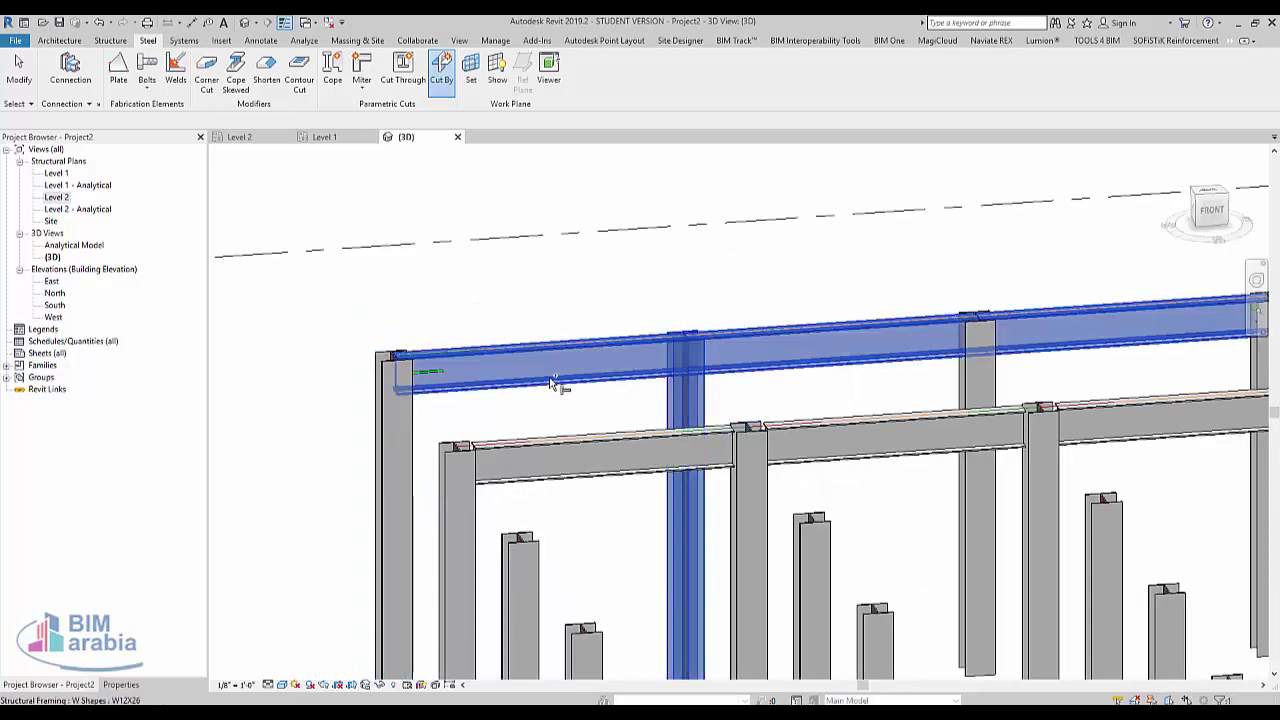
pyautogui.click(547, 366)
pyautogui.scroll(2, 700, 365)
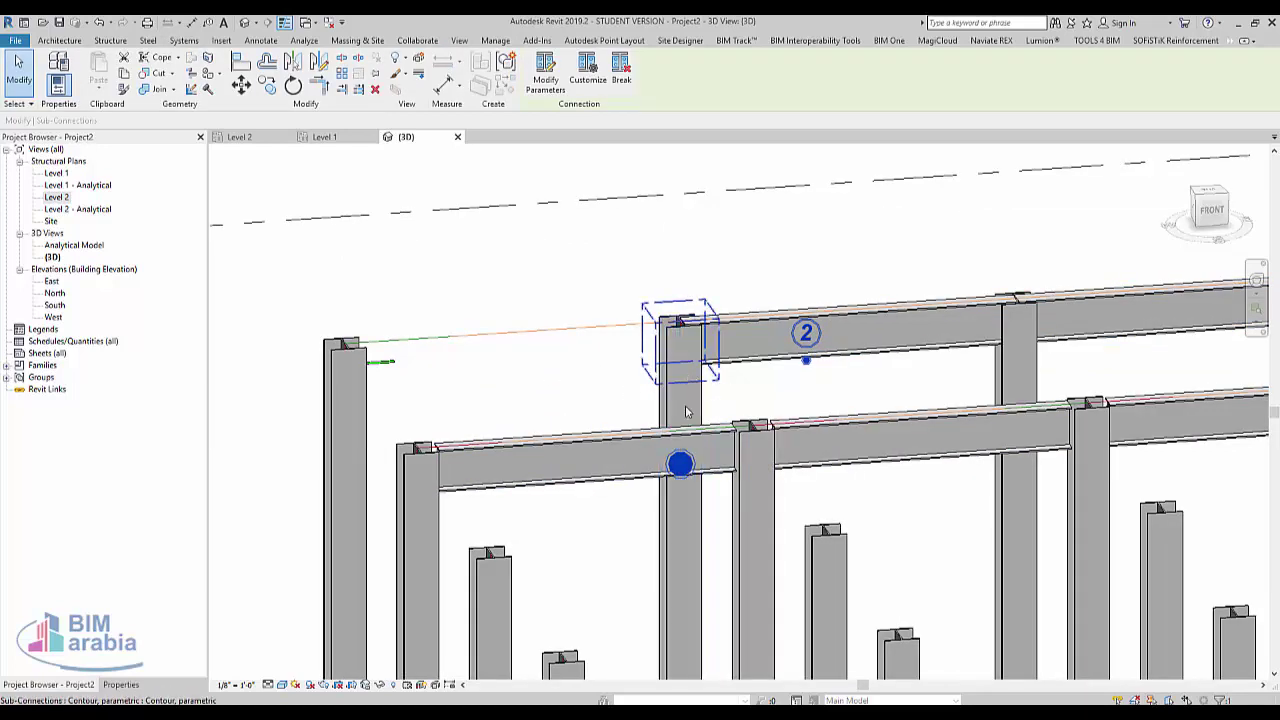
pyautogui.click(804, 364)
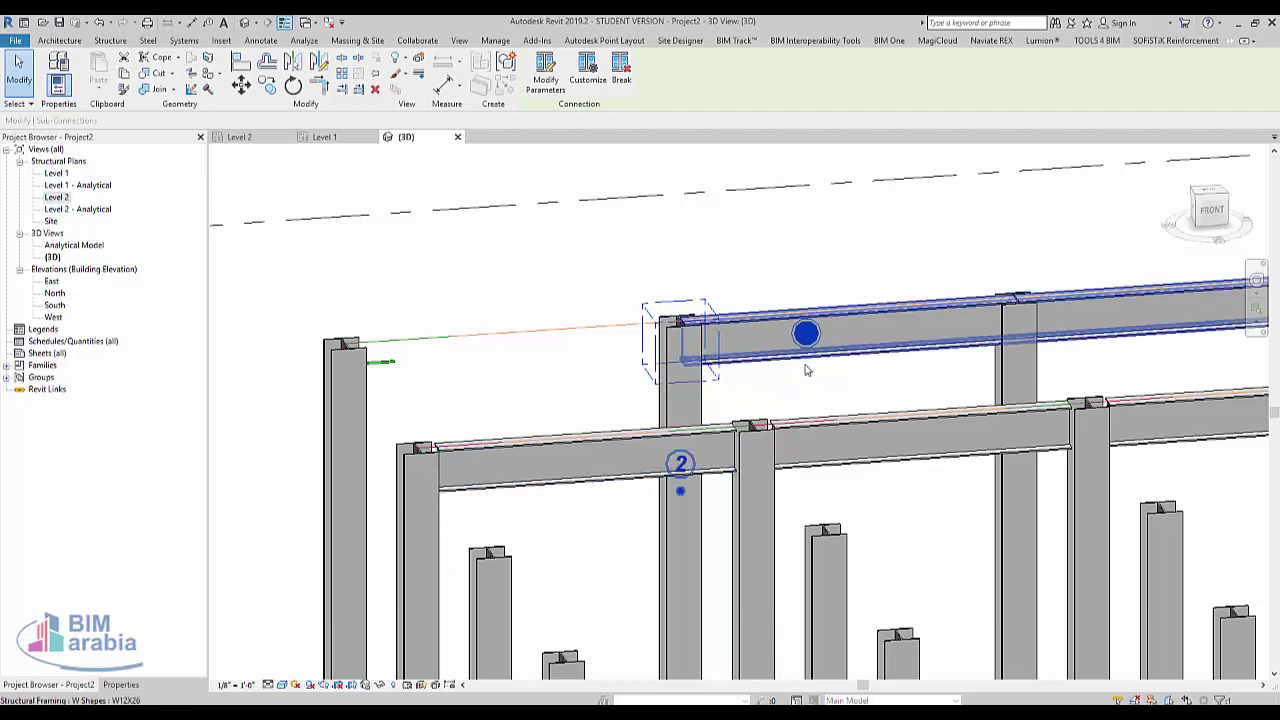